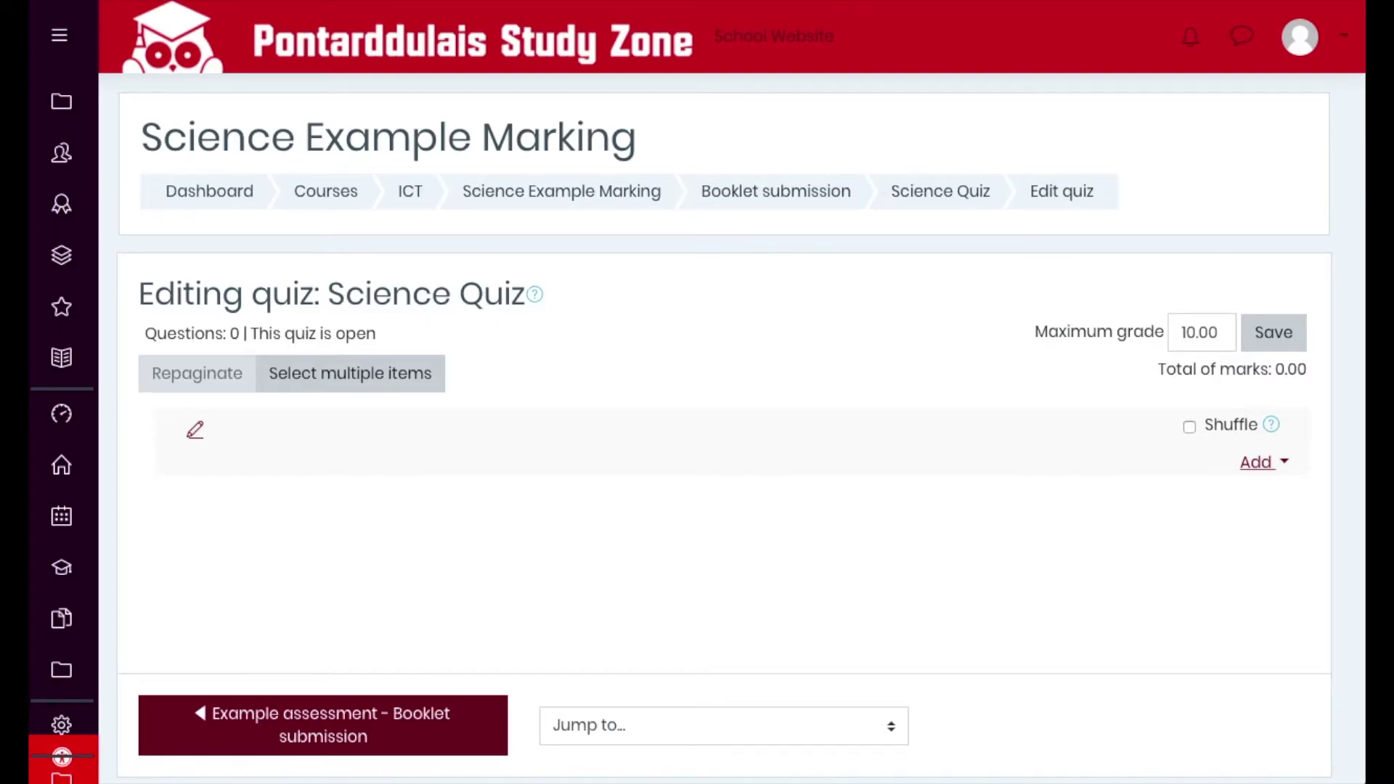
# - Choose 'Drag and drop onto image' from Add > a new question to open a blank question form
pyautogui.click(1259, 462)
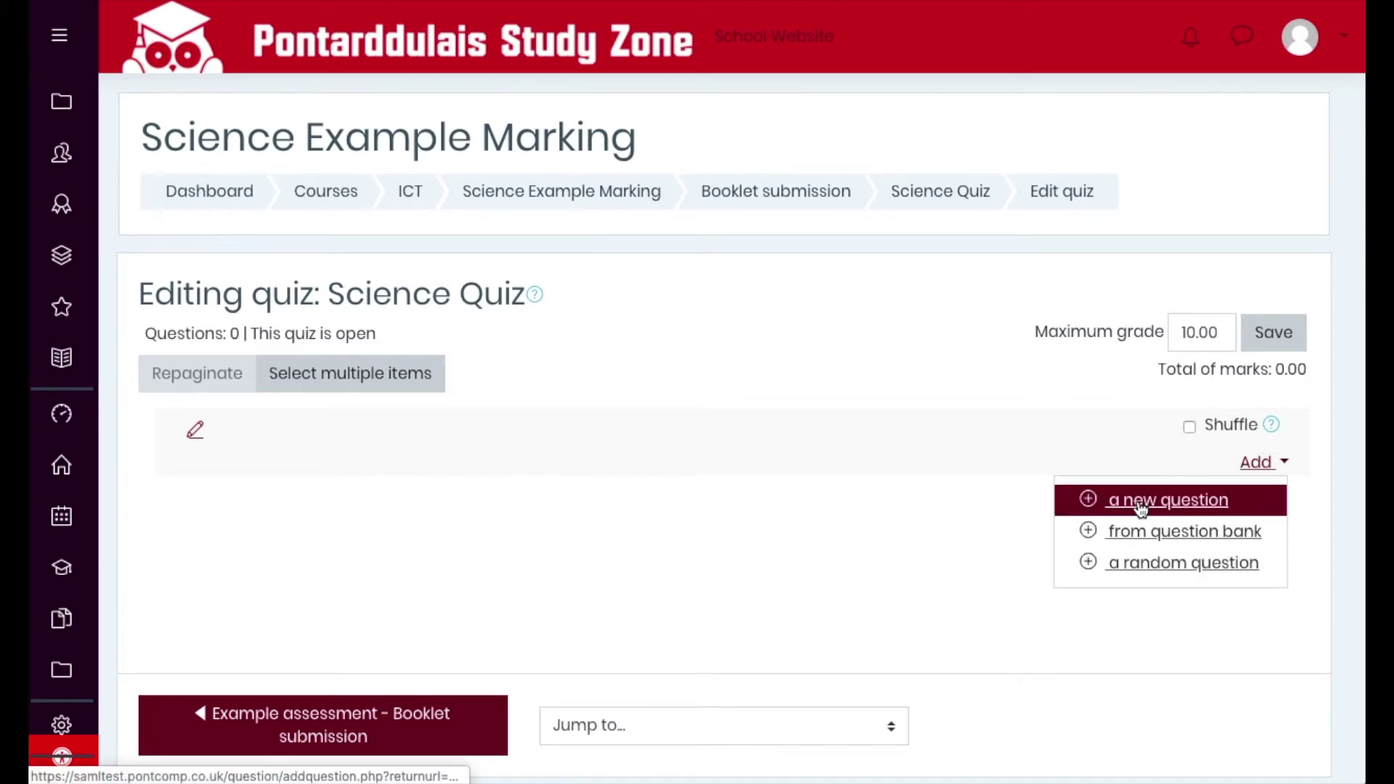
pyautogui.click(1141, 507)
pyautogui.scroll(-3, 586, 452)
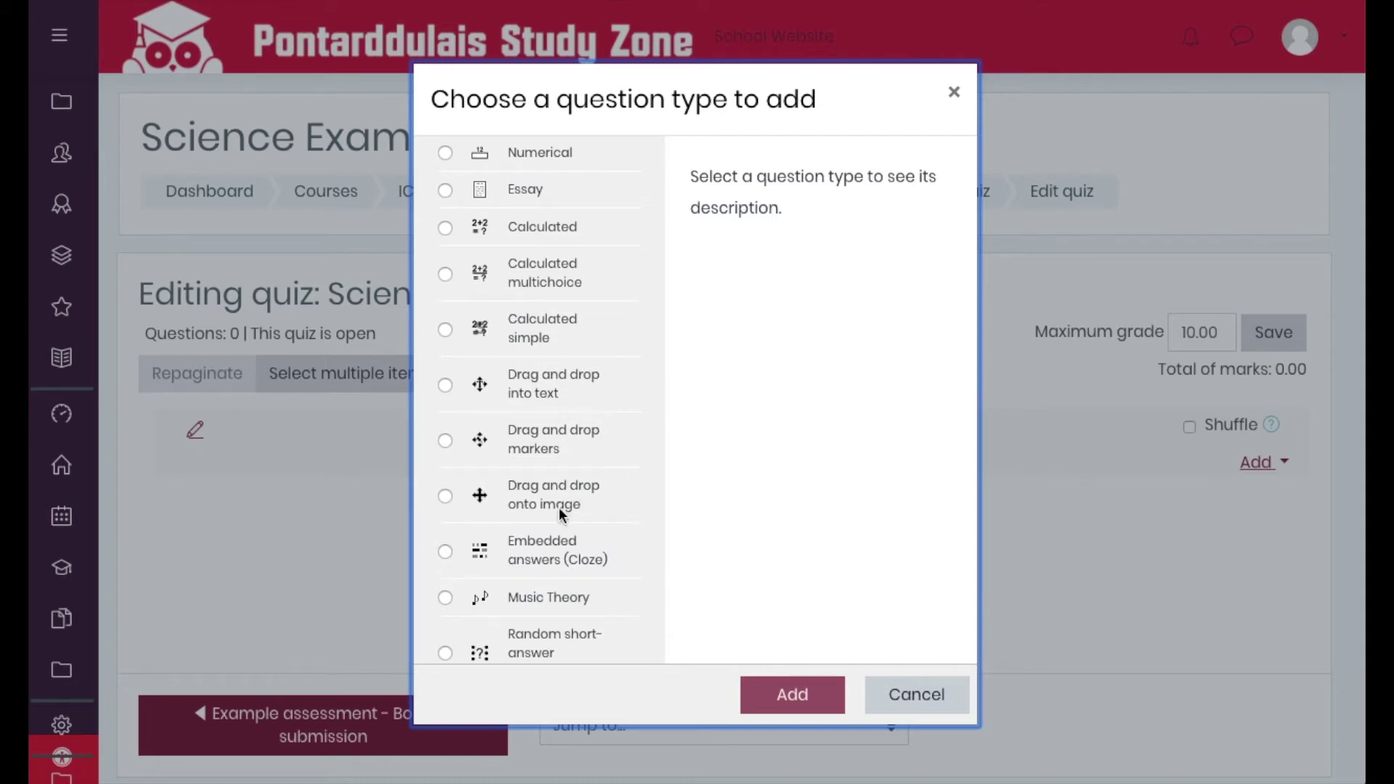
pyautogui.click(538, 498)
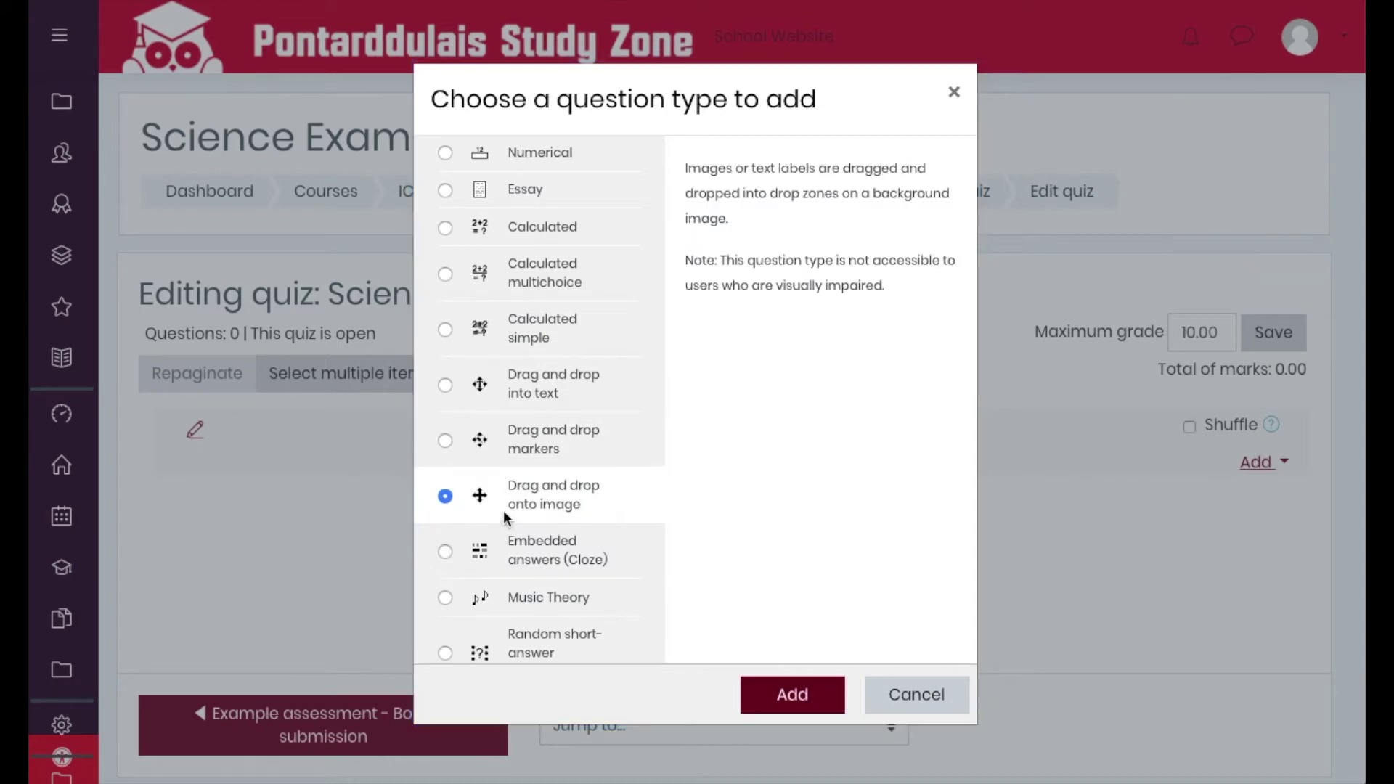
pyautogui.click(785, 701)
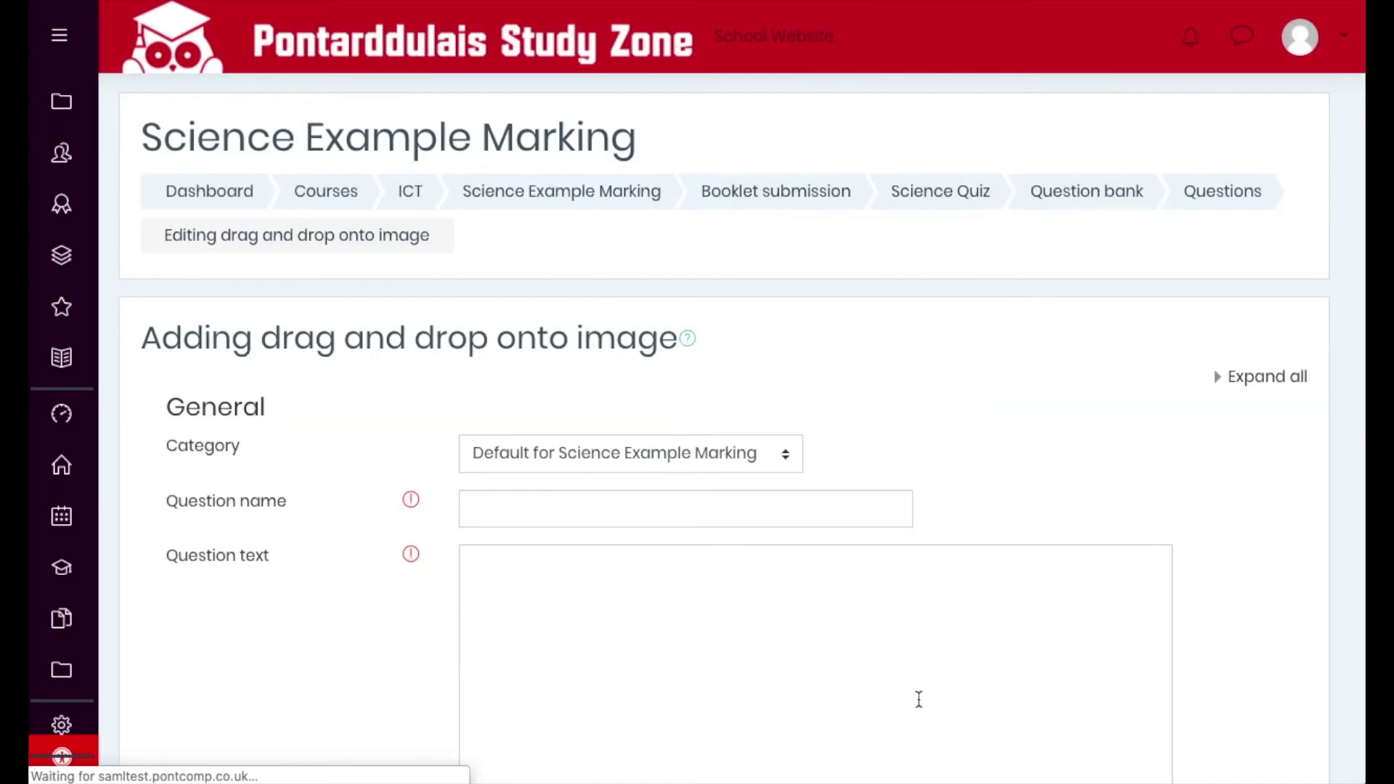
pyautogui.click(819, 508)
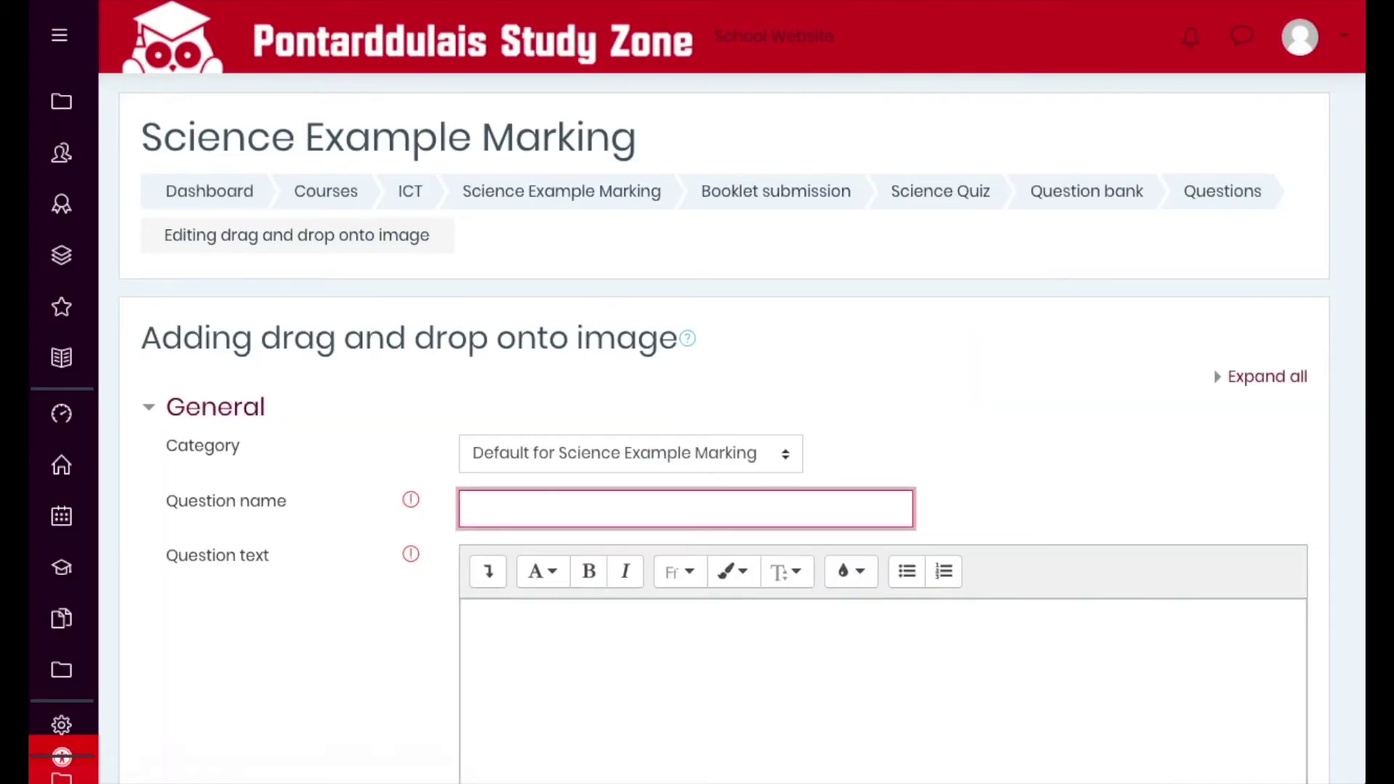
# - Enter 'Correctly identify parts of the cells.' as both the question name and the question text
pyautogui.press('Tab')
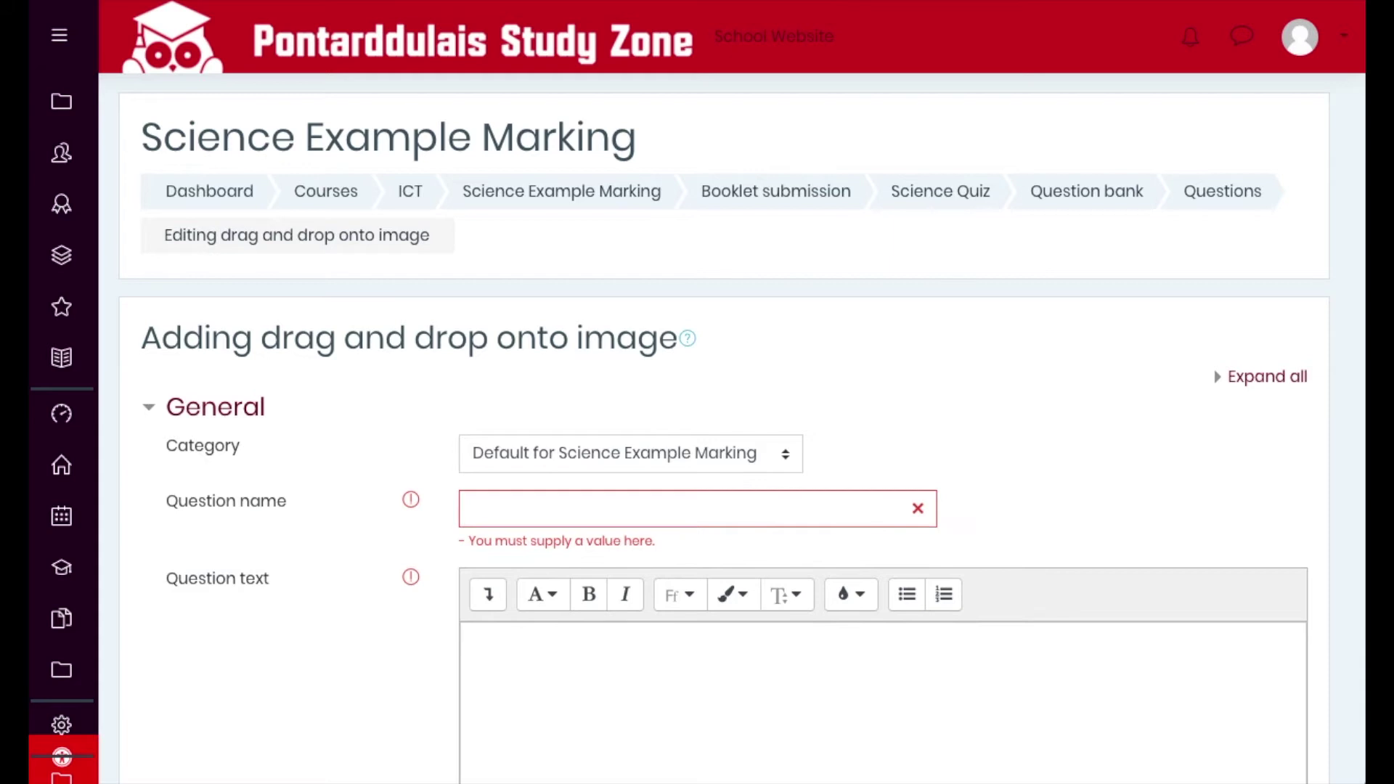
pyautogui.click(564, 512)
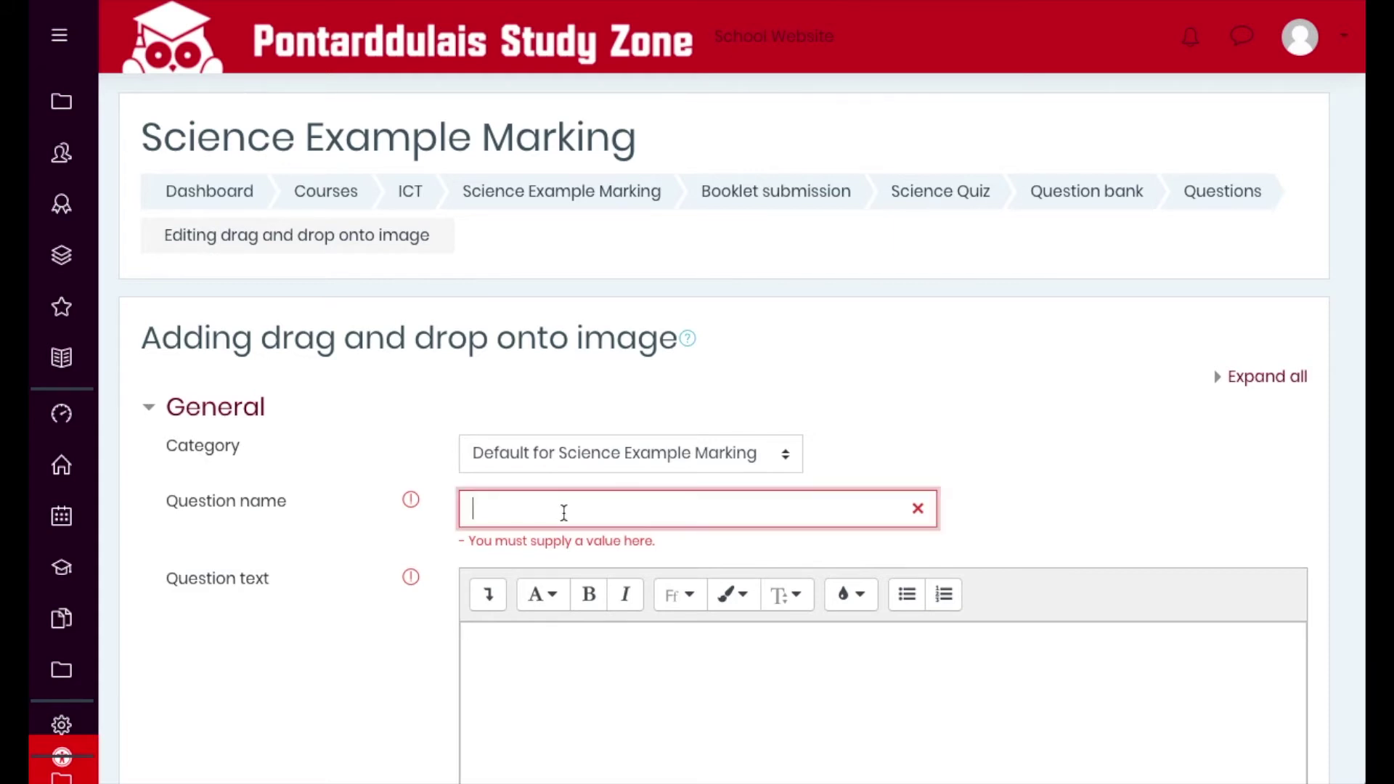
pyautogui.scroll(-1, 351, 544)
pyautogui.scroll(-1, 351, 546)
pyautogui.write('Correctly identify parts of the cells.')
pyautogui.click(602, 520)
pyautogui.write('Correctly identify parts of the cells.')
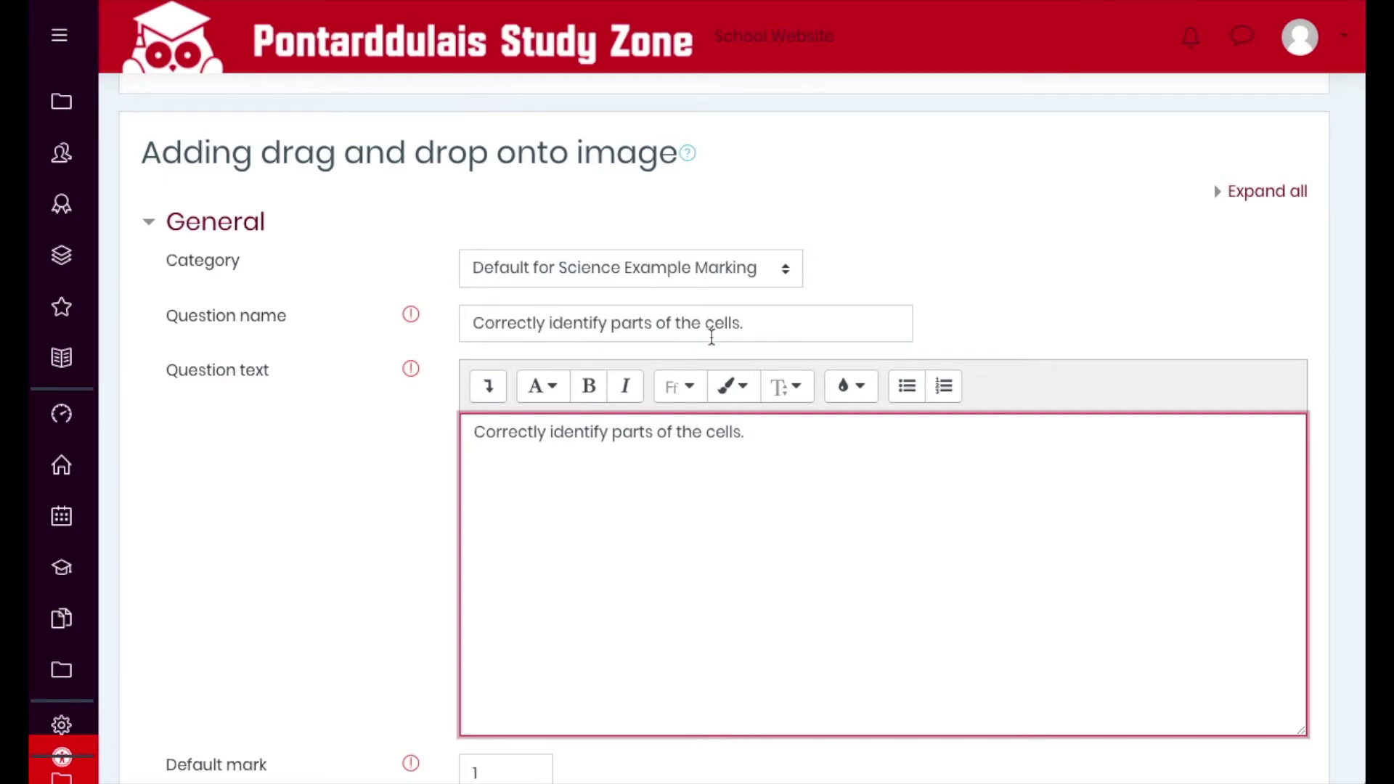
pyautogui.press('super+Tab')
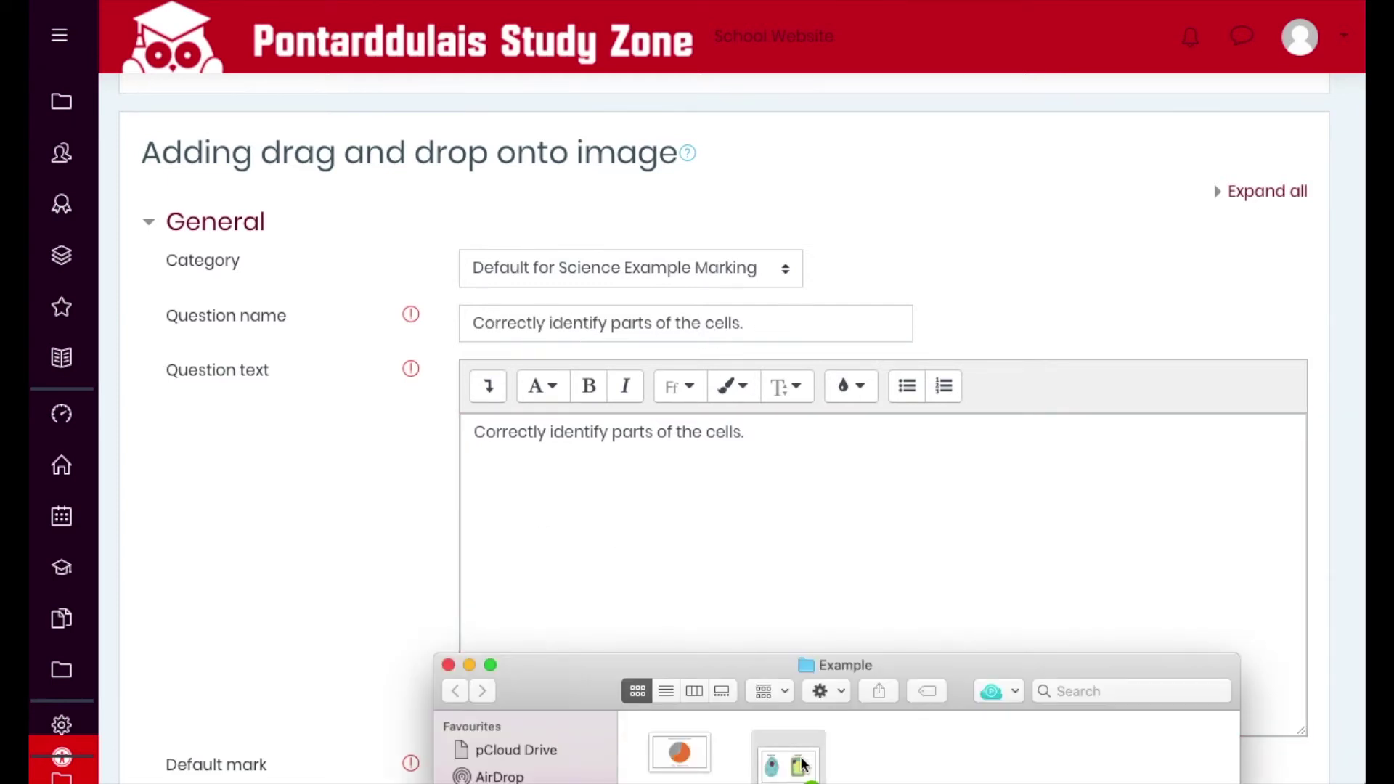
pyautogui.click(792, 759)
pyautogui.press('space')
pyautogui.press('super+Tab')
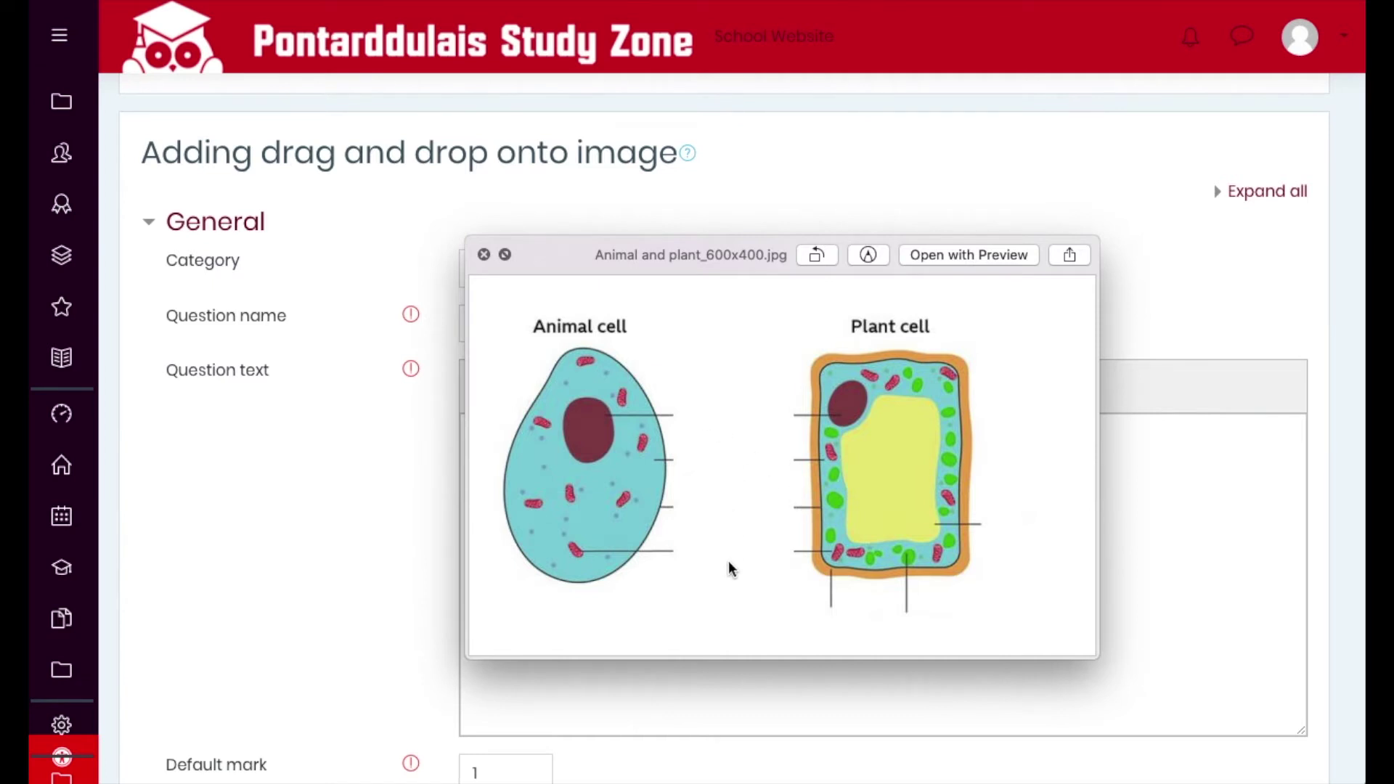
pyautogui.click(484, 254)
pyautogui.scroll(-5, 897, 541)
pyautogui.scroll(-8, 894, 539)
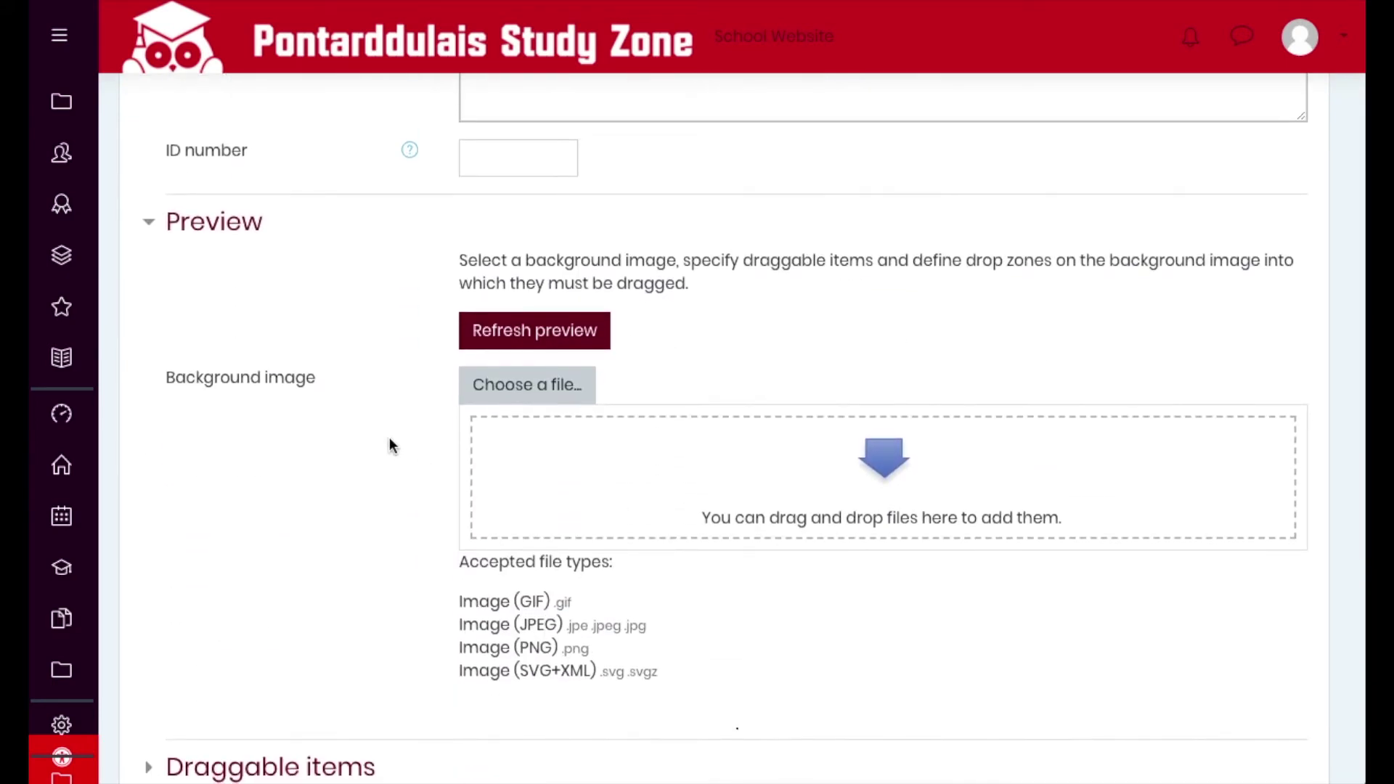
# - Drop Animal and plant_600x400.jpg into the Background image area so it uploads and previews
pyautogui.moveTo(937, 727); pyautogui.dragTo(820, 436)
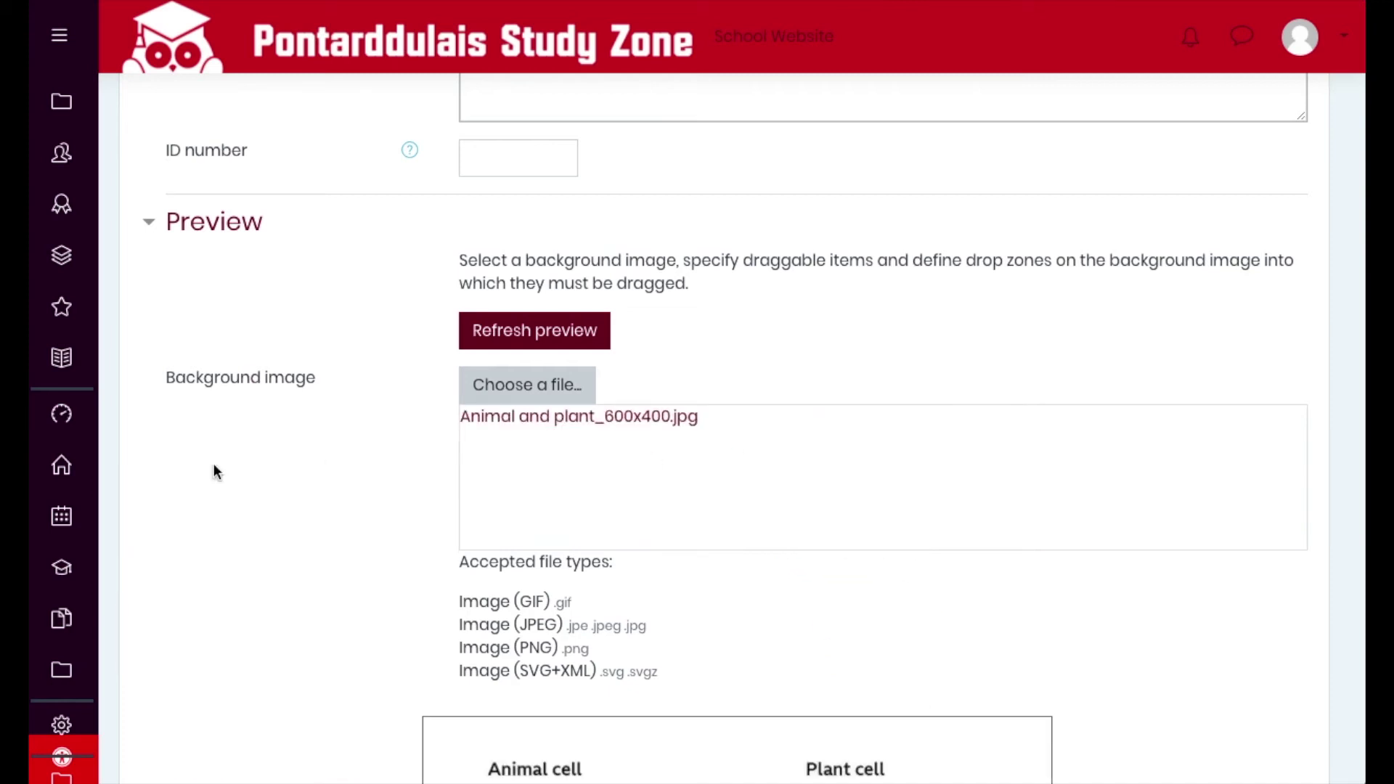
pyautogui.scroll(-6, 333, 501)
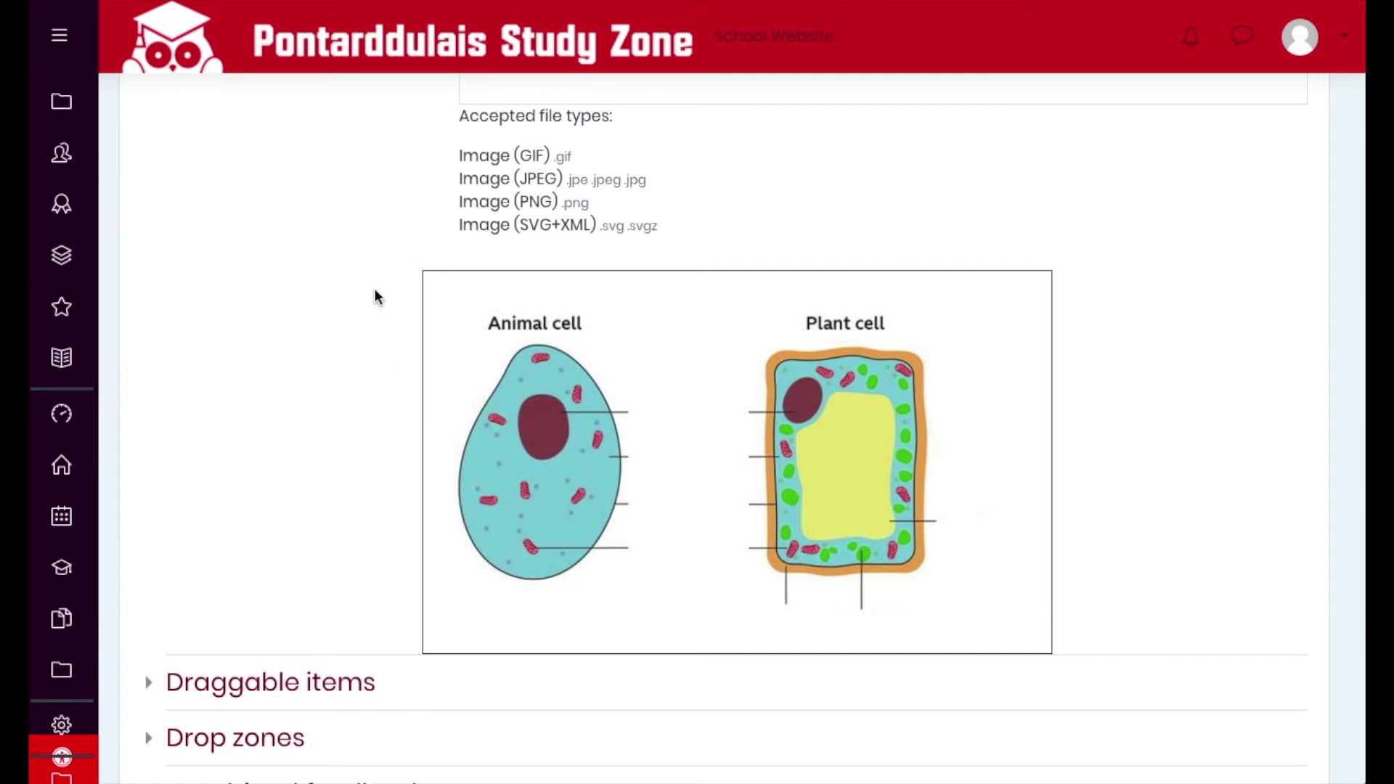
pyautogui.scroll(-1, 300, 547)
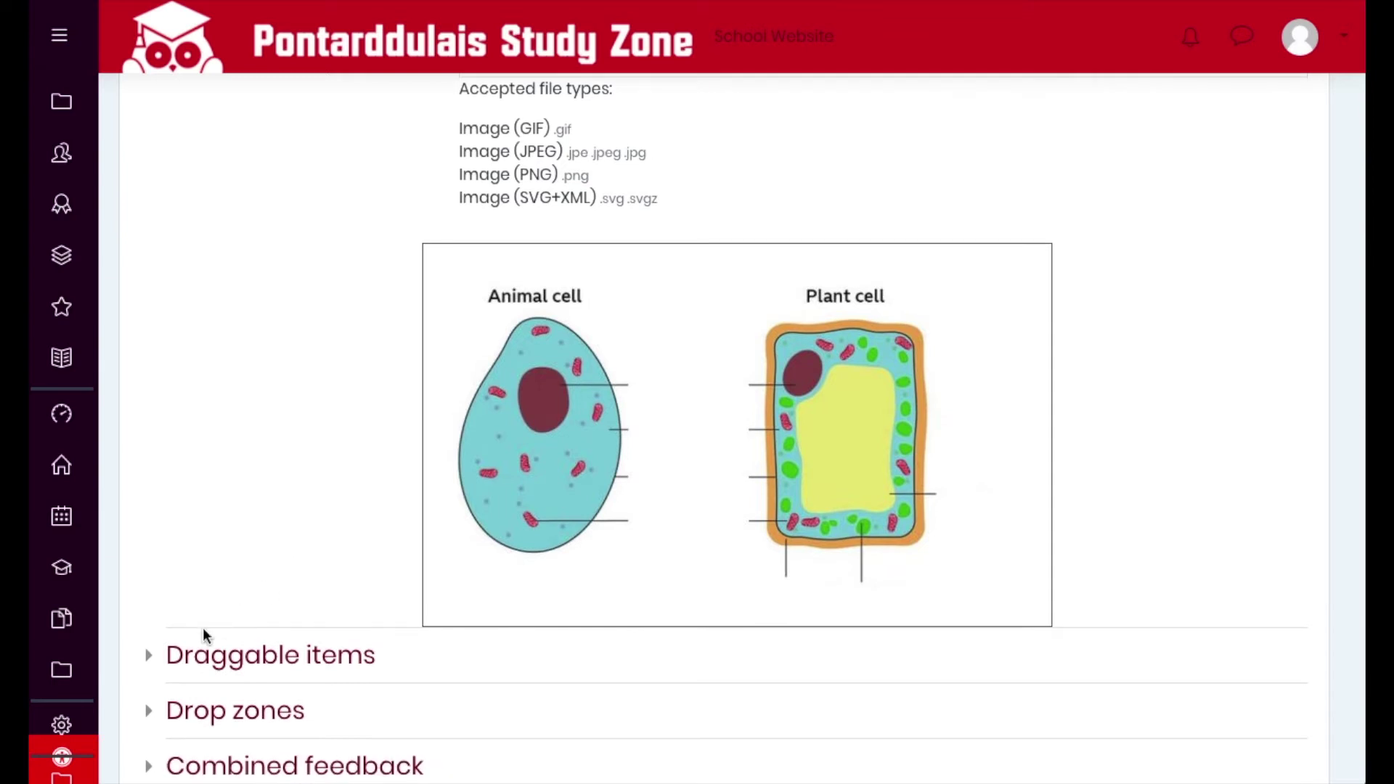
# - Expand the Draggable items section and scroll through the Draggable item 1 and 2 settings
pyautogui.click(152, 662)
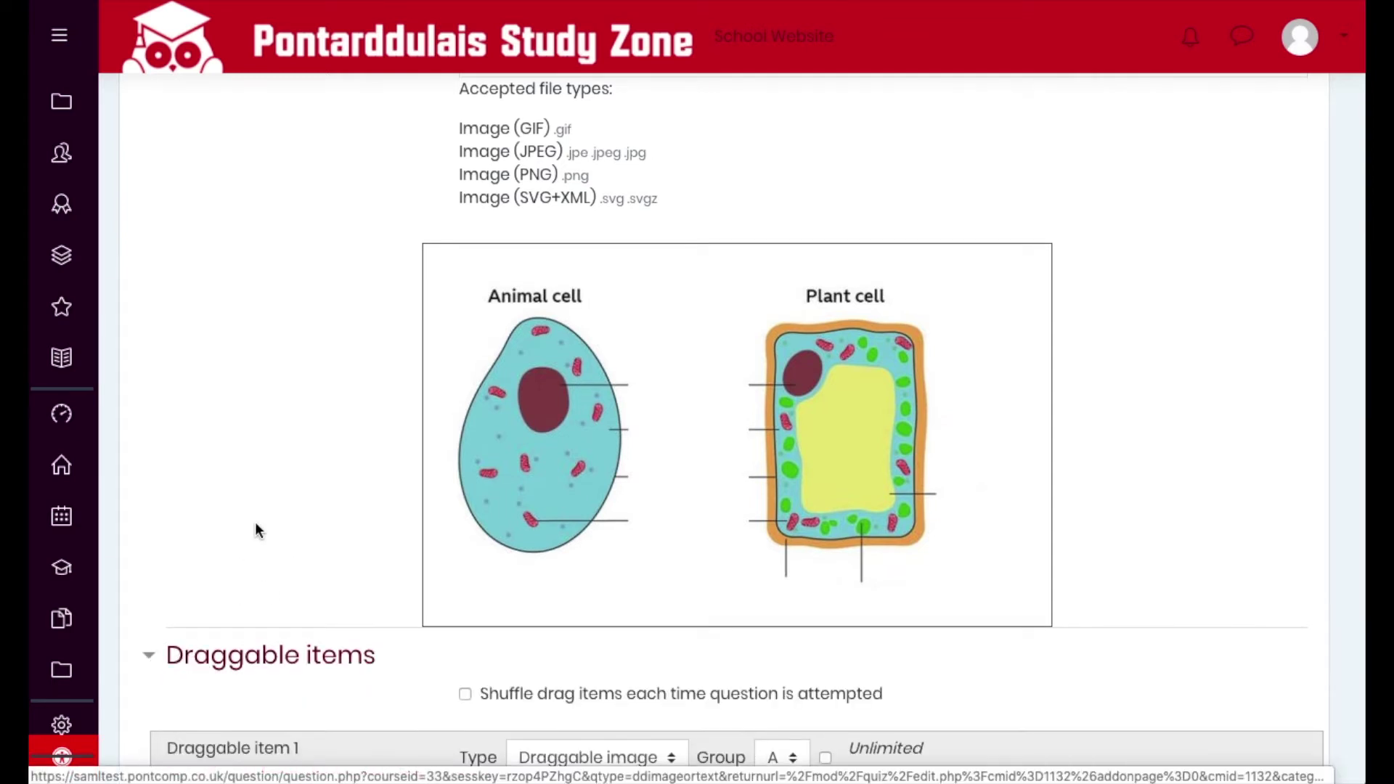
pyautogui.scroll(-5, 255, 521)
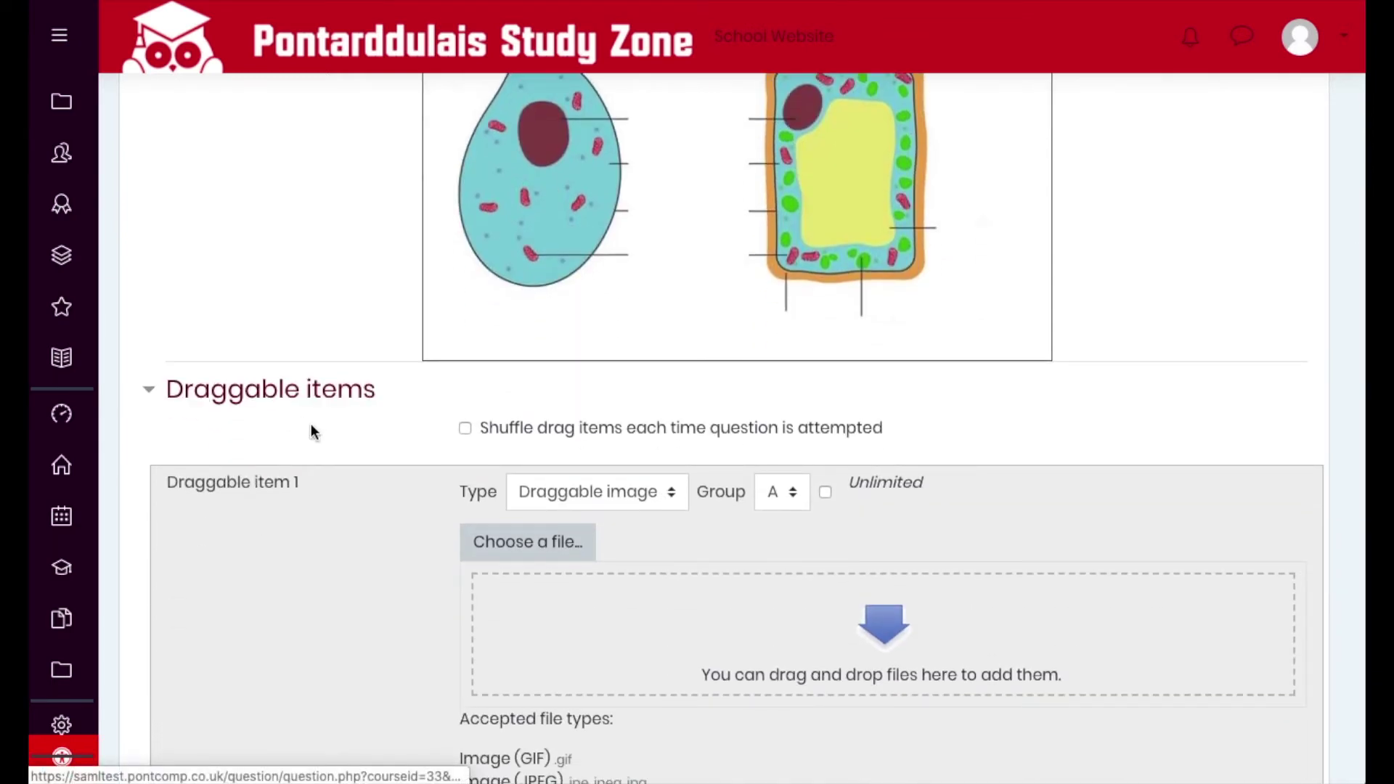
pyautogui.scroll(-3, 314, 431)
pyautogui.scroll(-2, 318, 433)
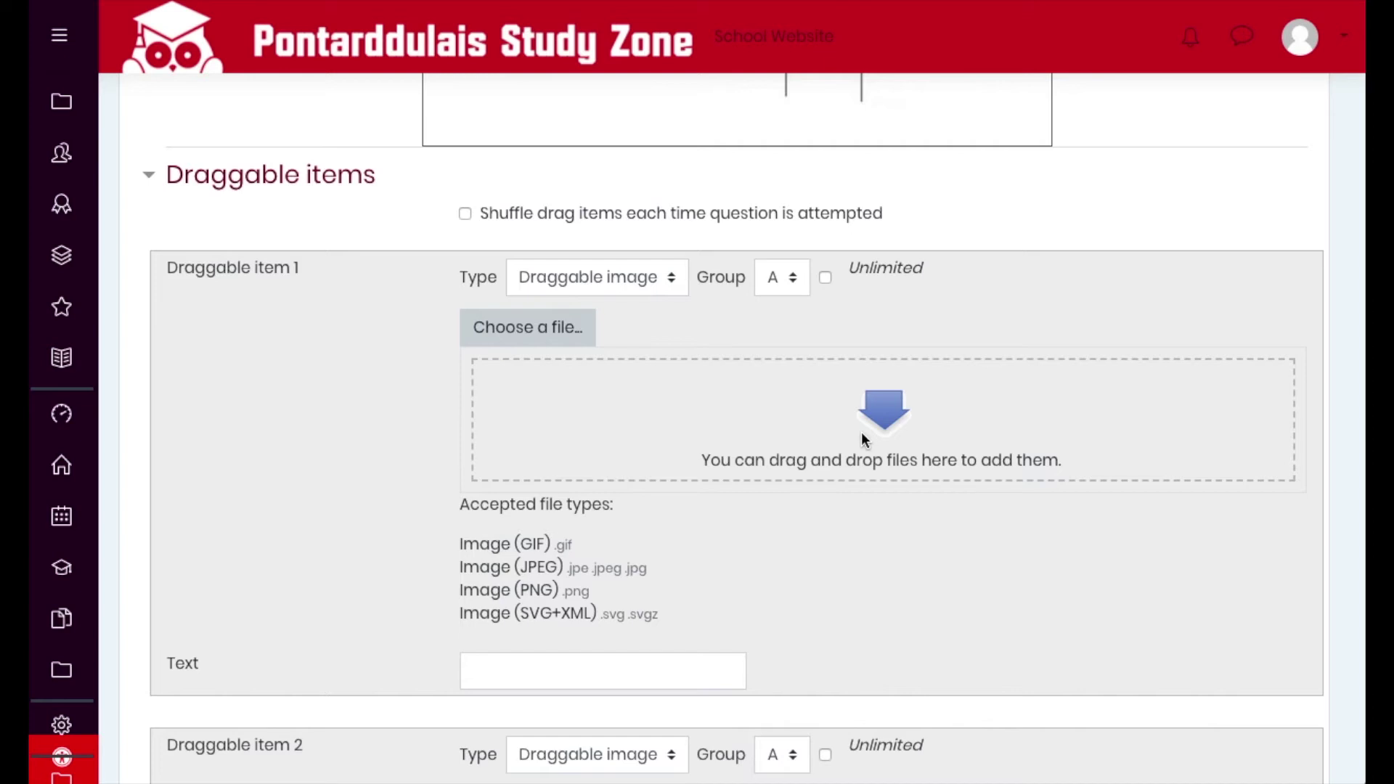
pyautogui.scroll(3, 329, 407)
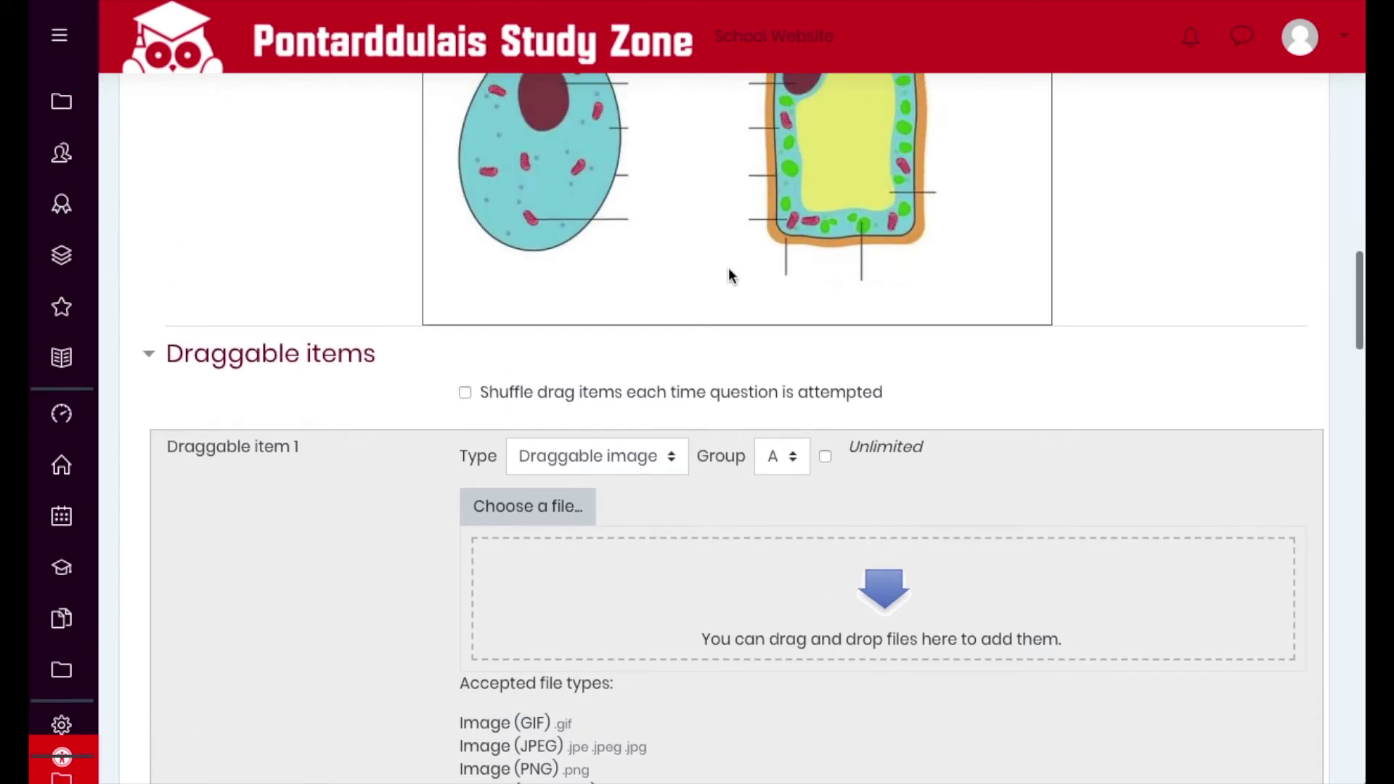
pyautogui.scroll(-4, 581, 403)
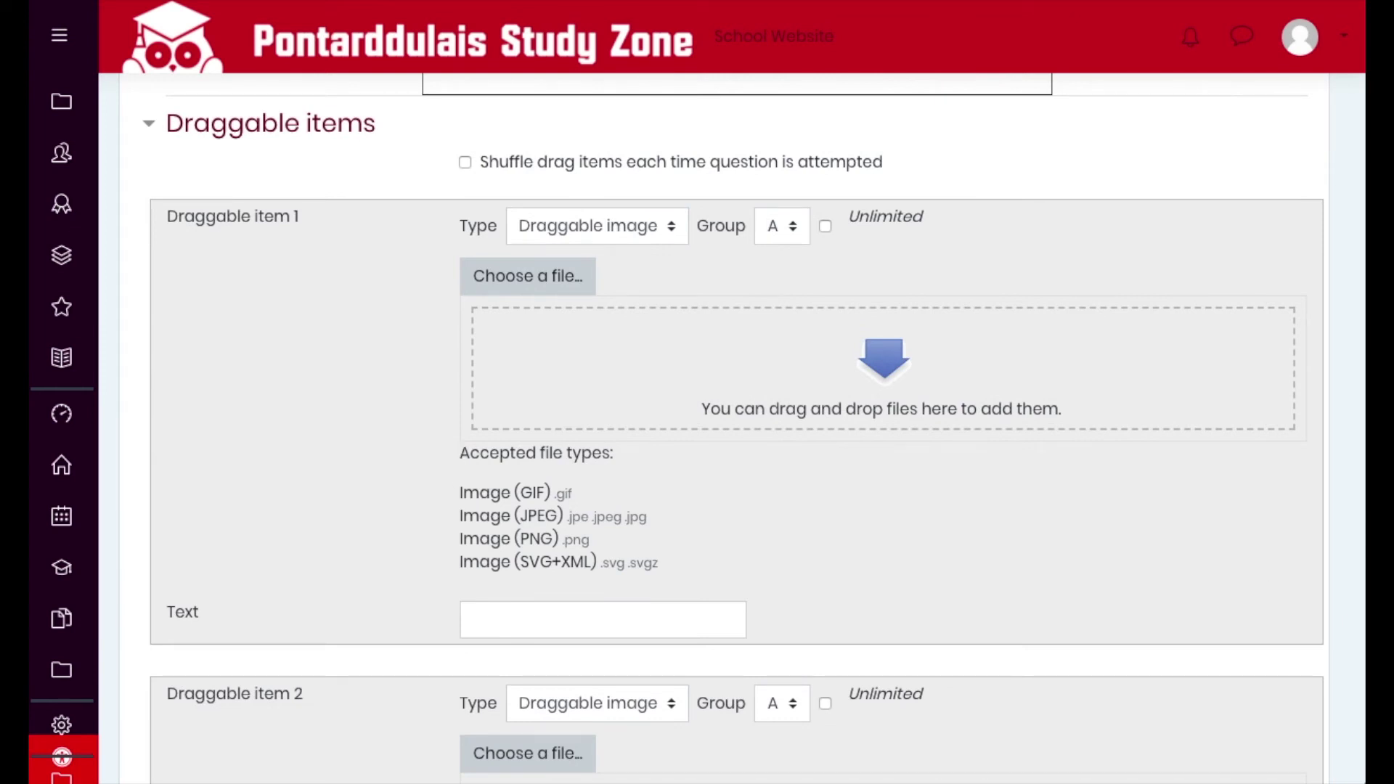
# - Make draggable items 1 and 2 Draggable text labels 'Nucleus' and 'Cytoplasm', and enable shuffling
pyautogui.click(582, 234)
pyautogui.click(608, 249)
pyautogui.click(588, 614)
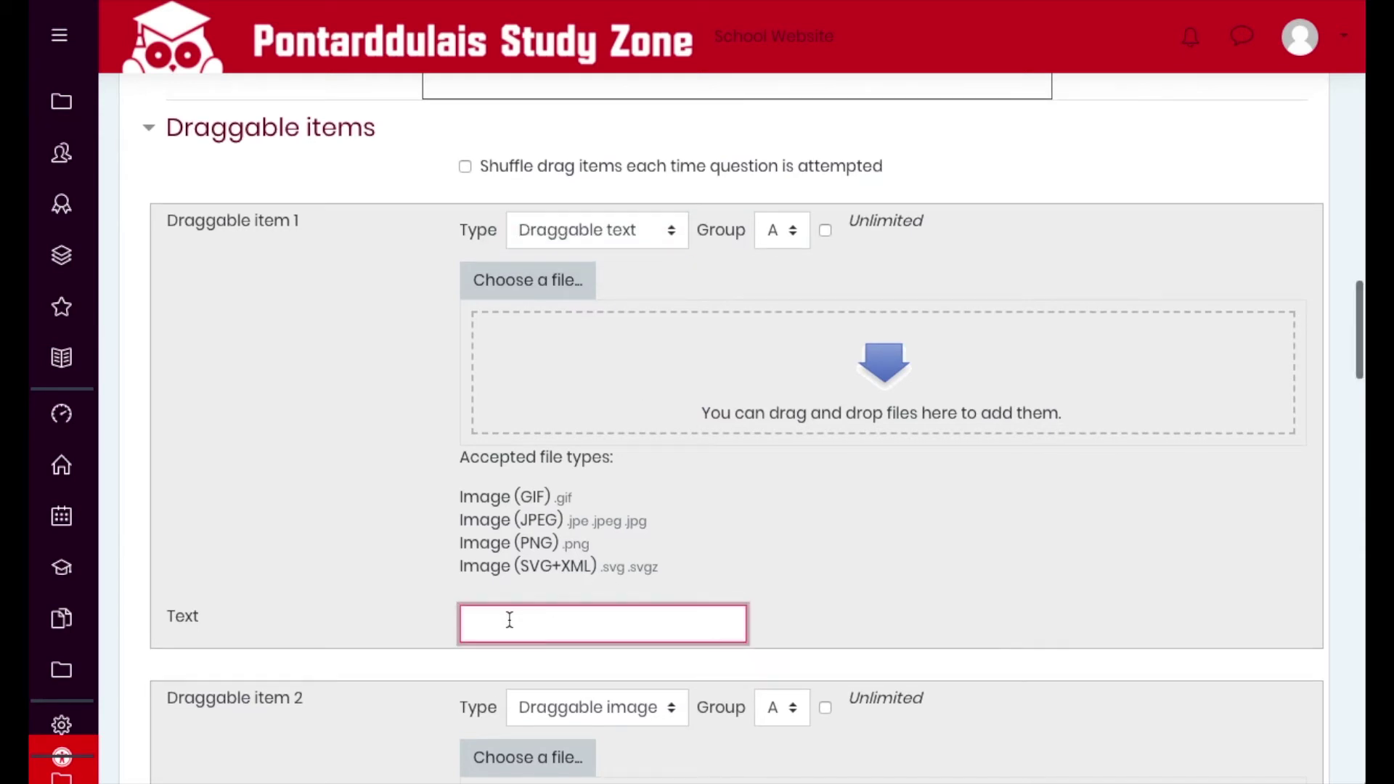
pyautogui.write('Nucleus')
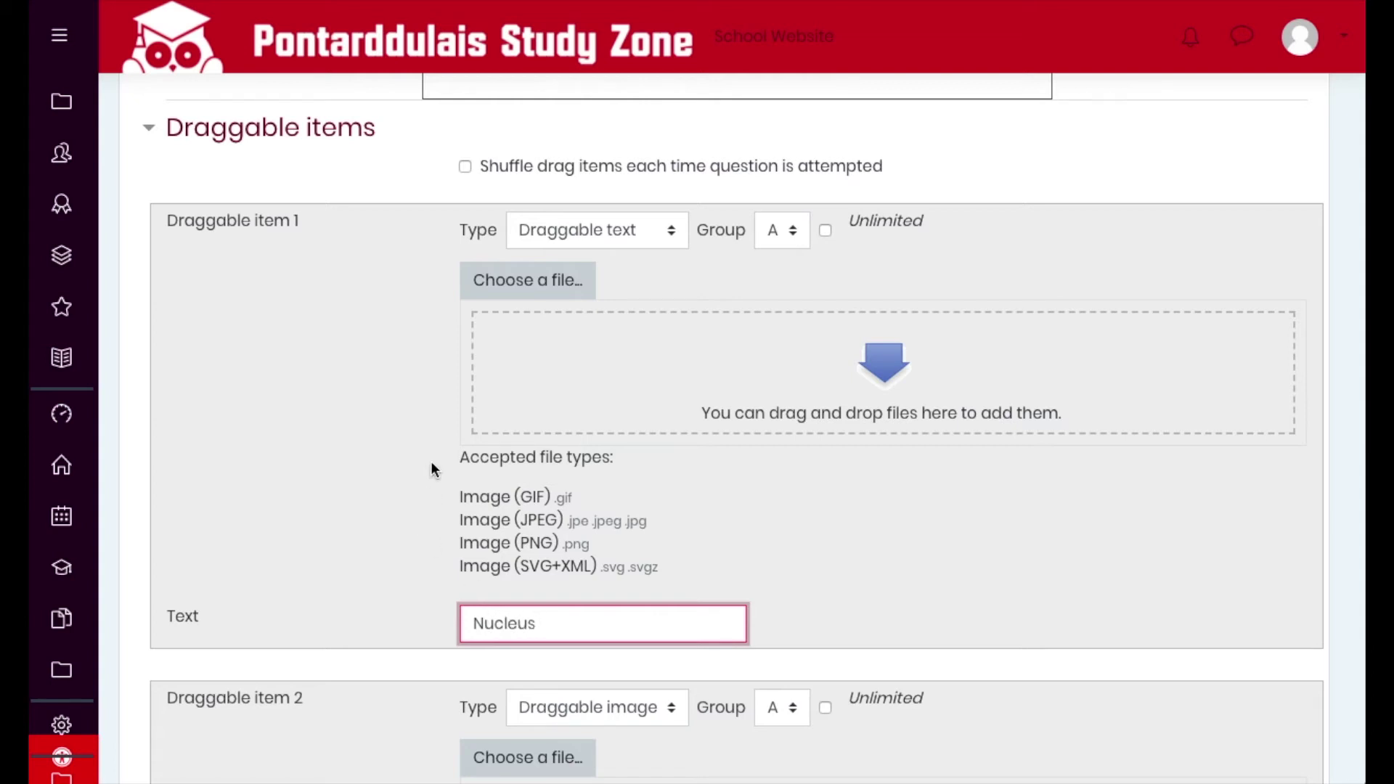
pyautogui.click(466, 167)
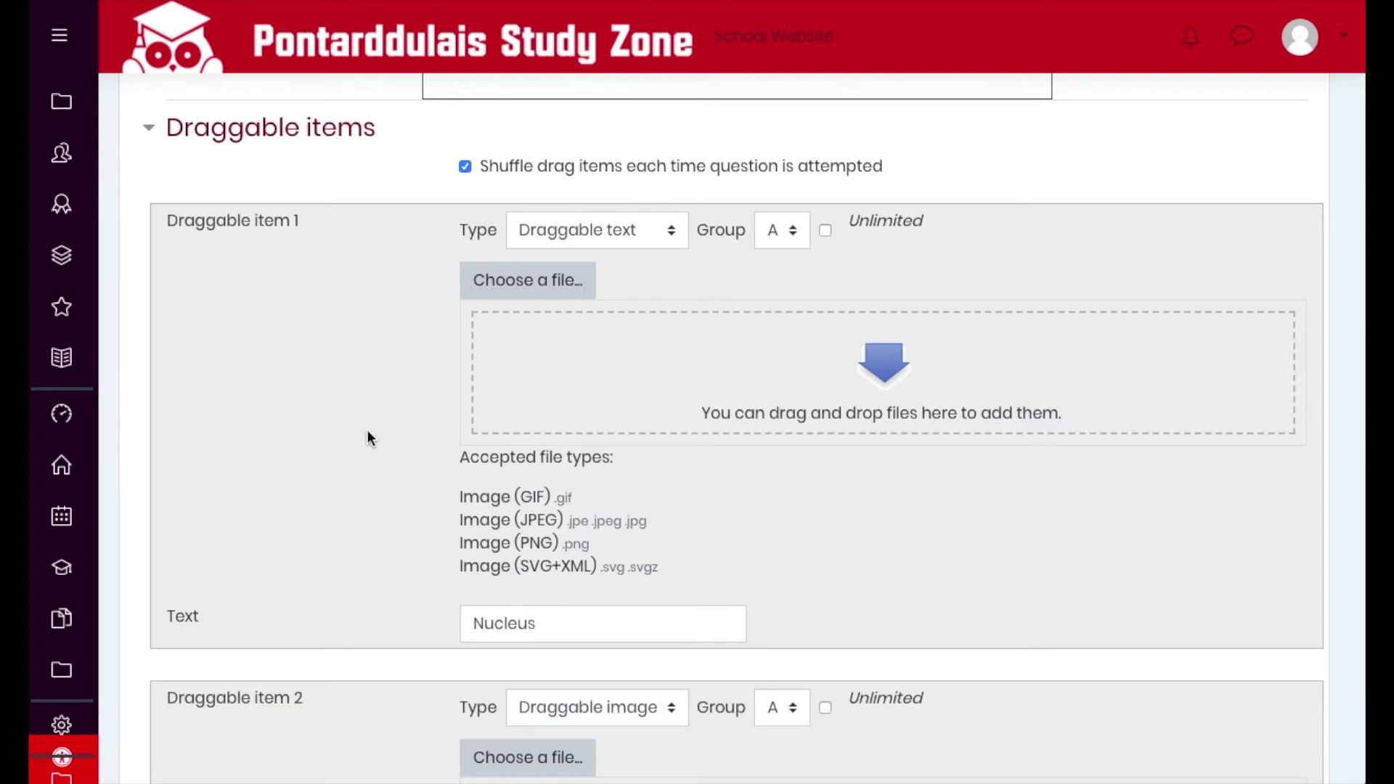
pyautogui.scroll(-4, 367, 436)
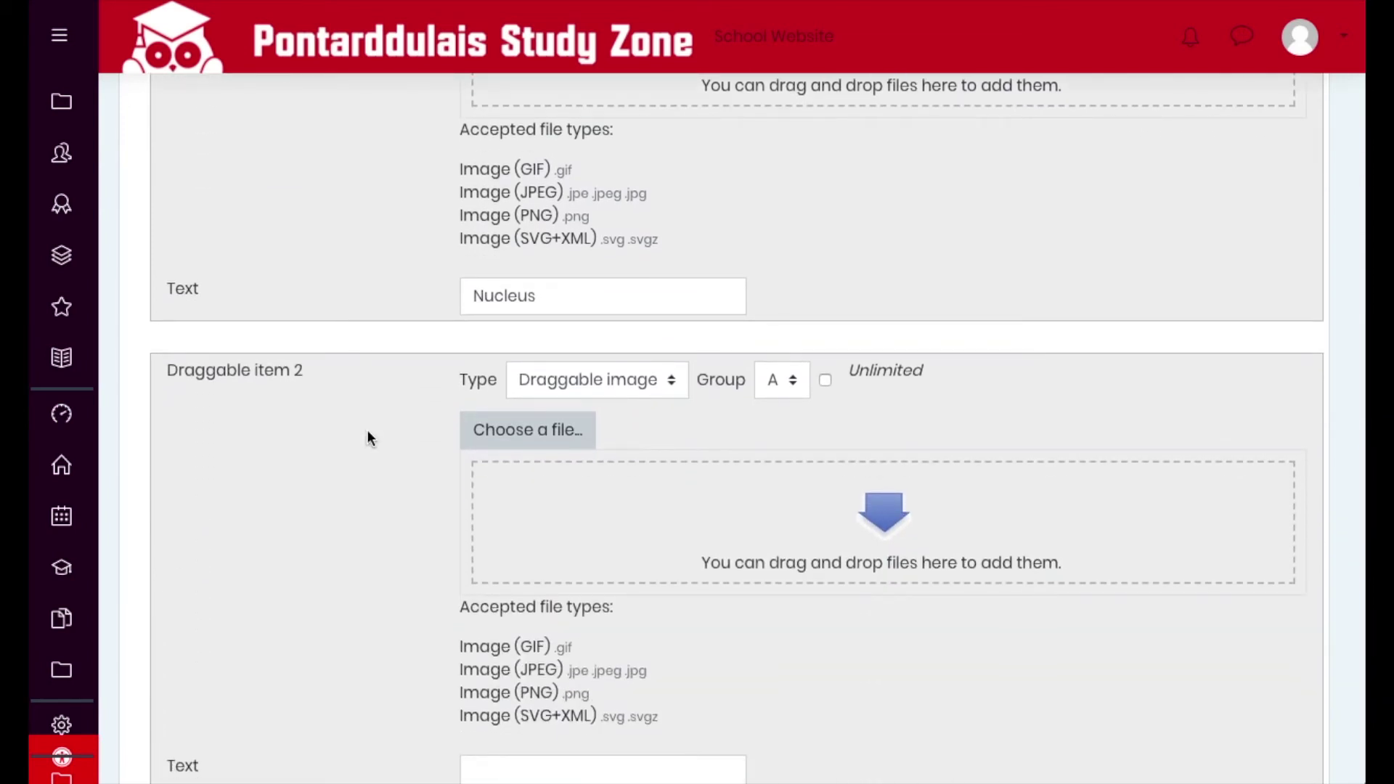
pyautogui.scroll(-1, 367, 436)
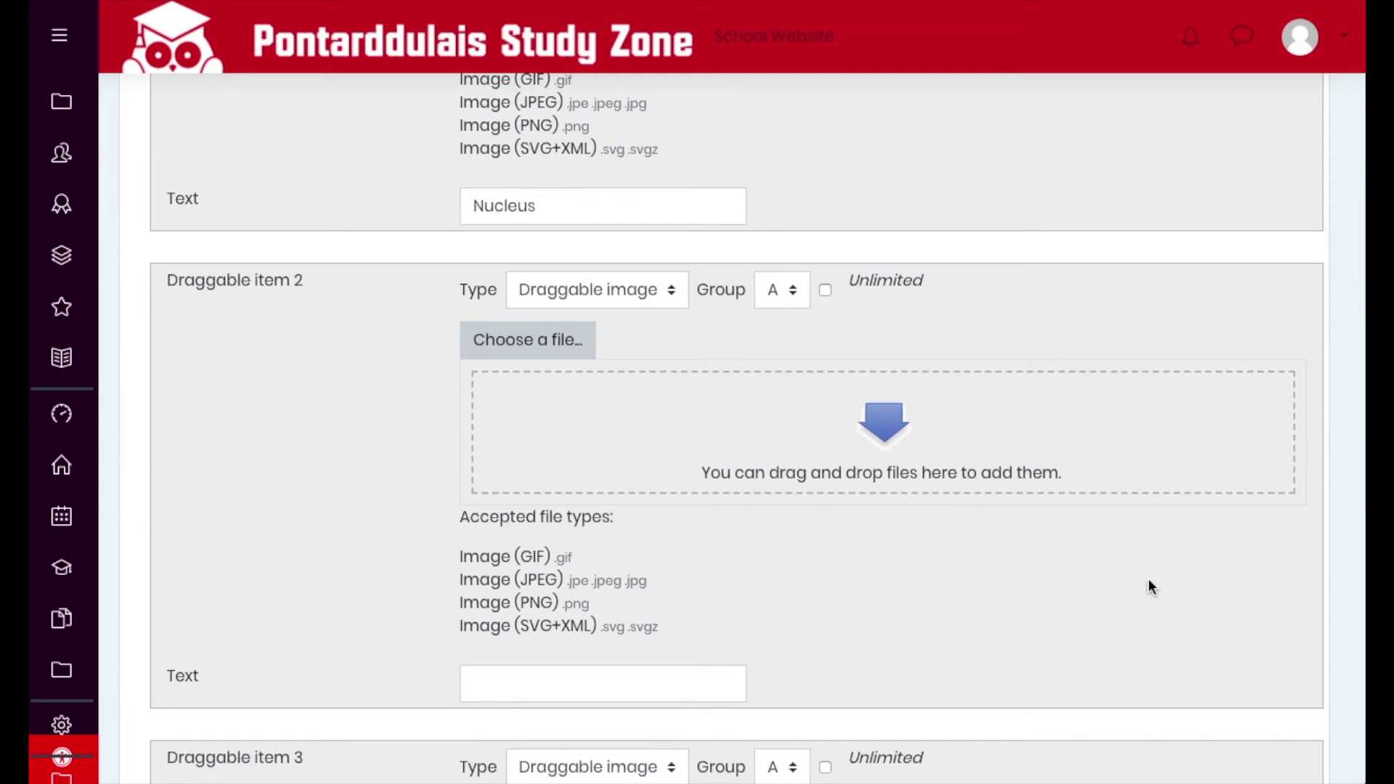
pyautogui.click(606, 291)
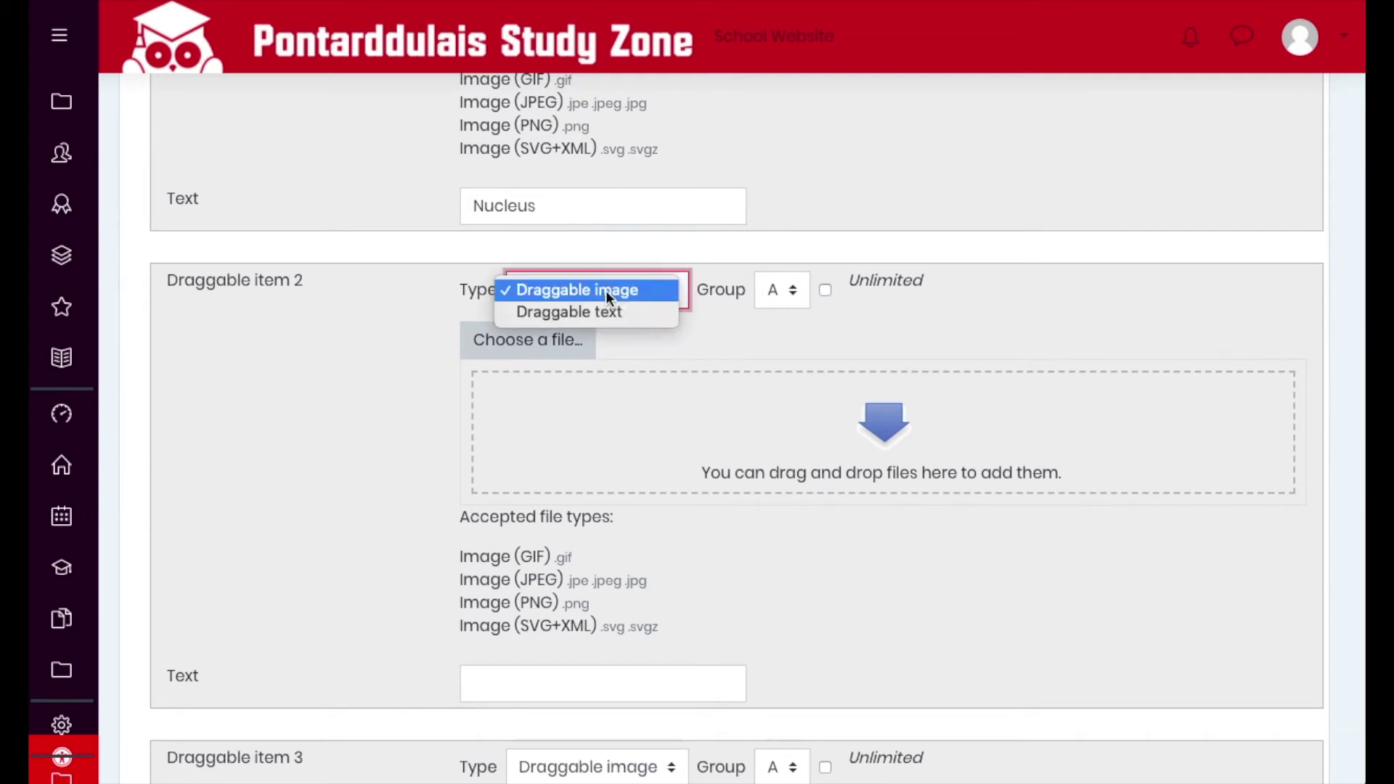
pyautogui.click(571, 312)
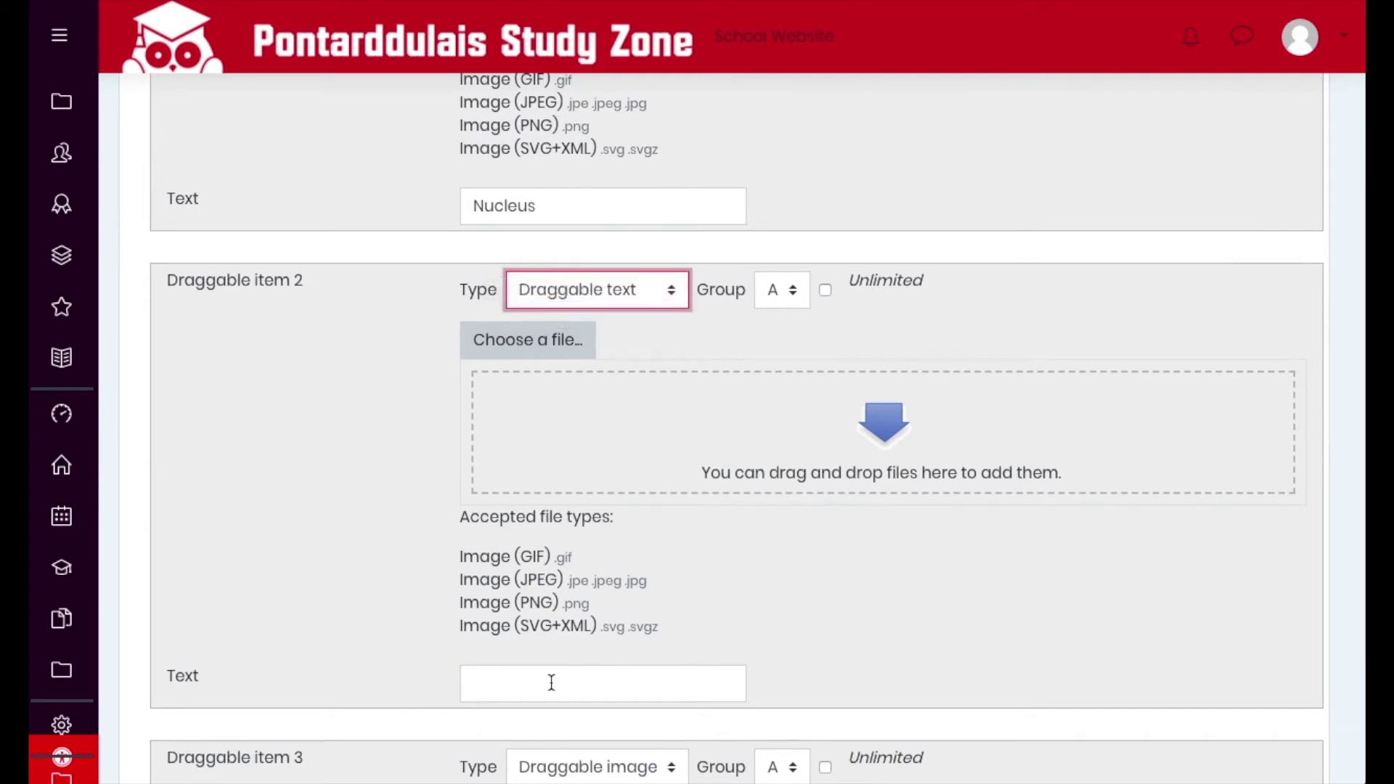
pyautogui.click(585, 690)
pyautogui.write('C')
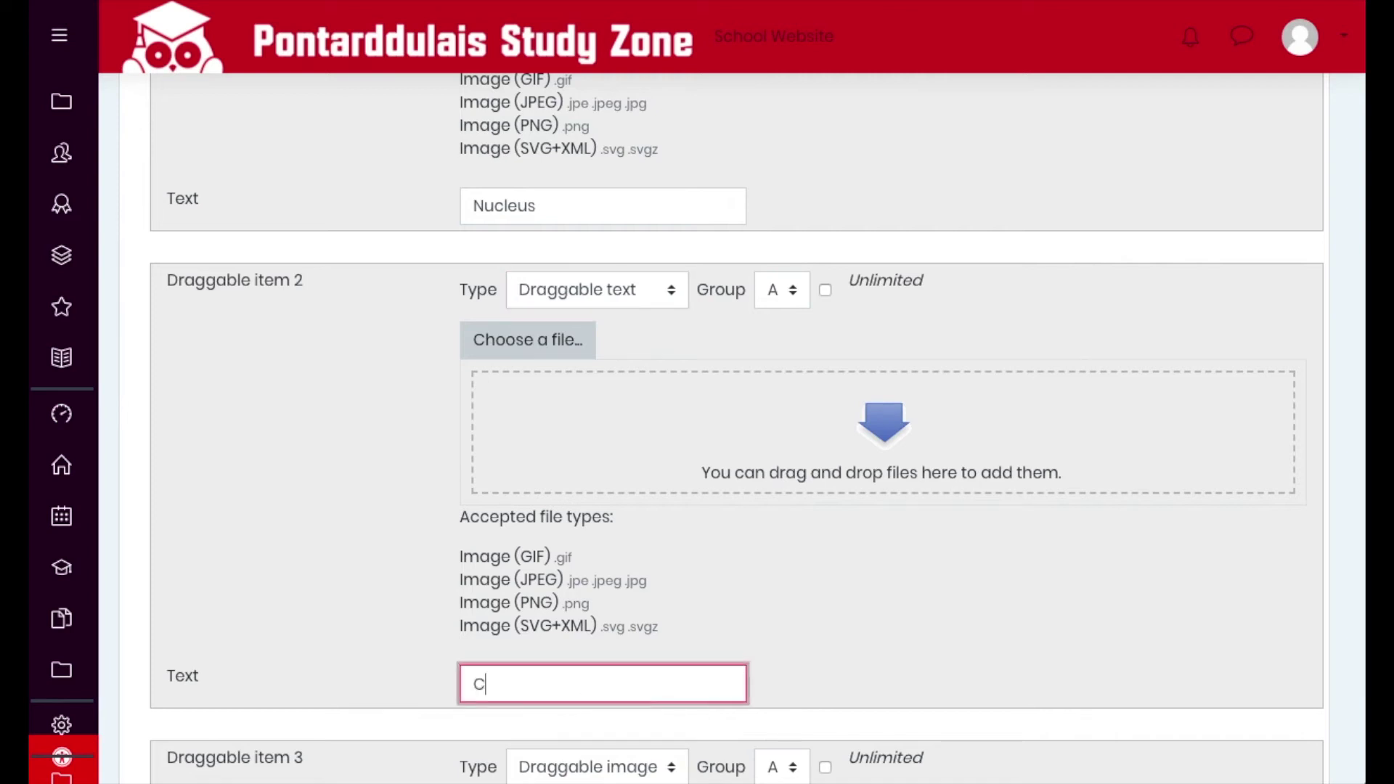
pyautogui.write('ytoplasm')
# - Make draggable items 3 and 4 Draggable text labels 'Cell membrane' and 'Mitochondria'
pyautogui.scroll(-5, 664, 648)
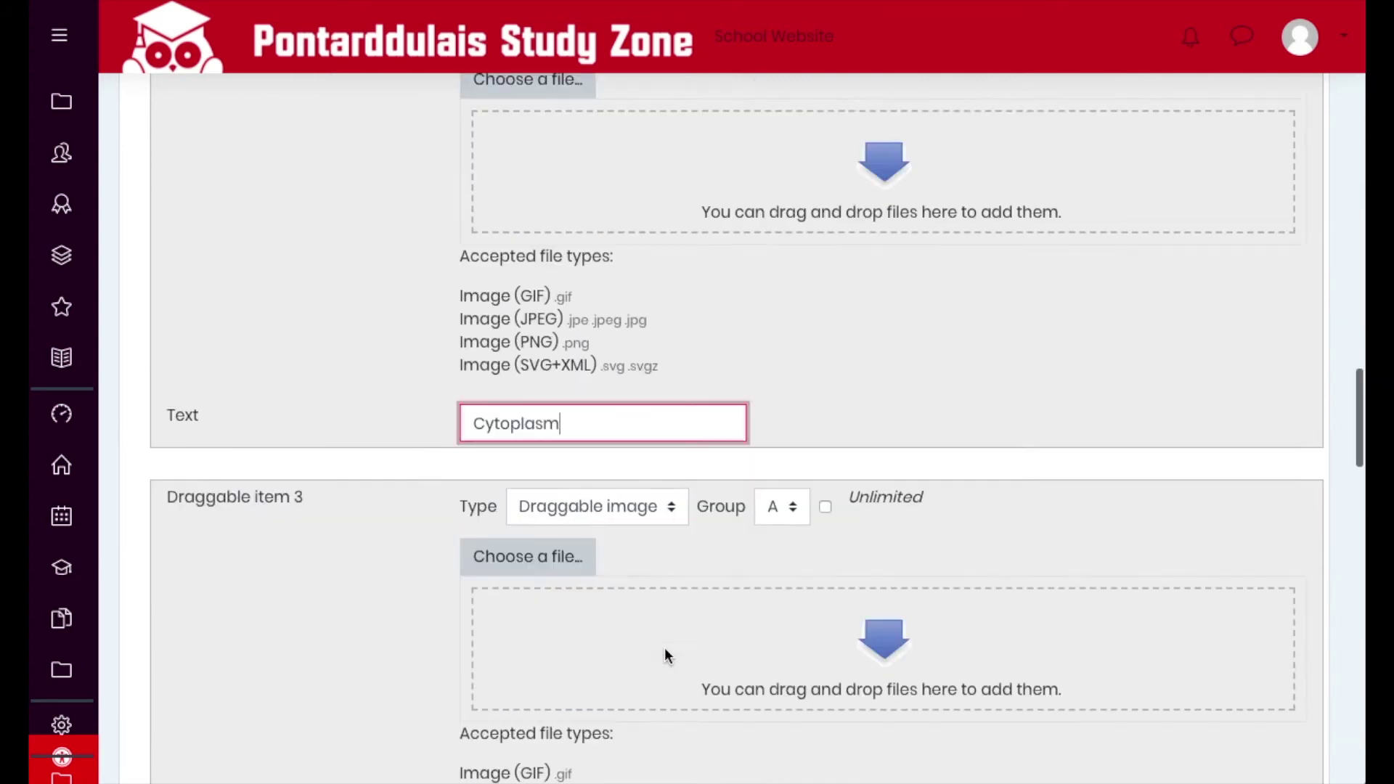
pyautogui.click(624, 424)
pyautogui.click(617, 445)
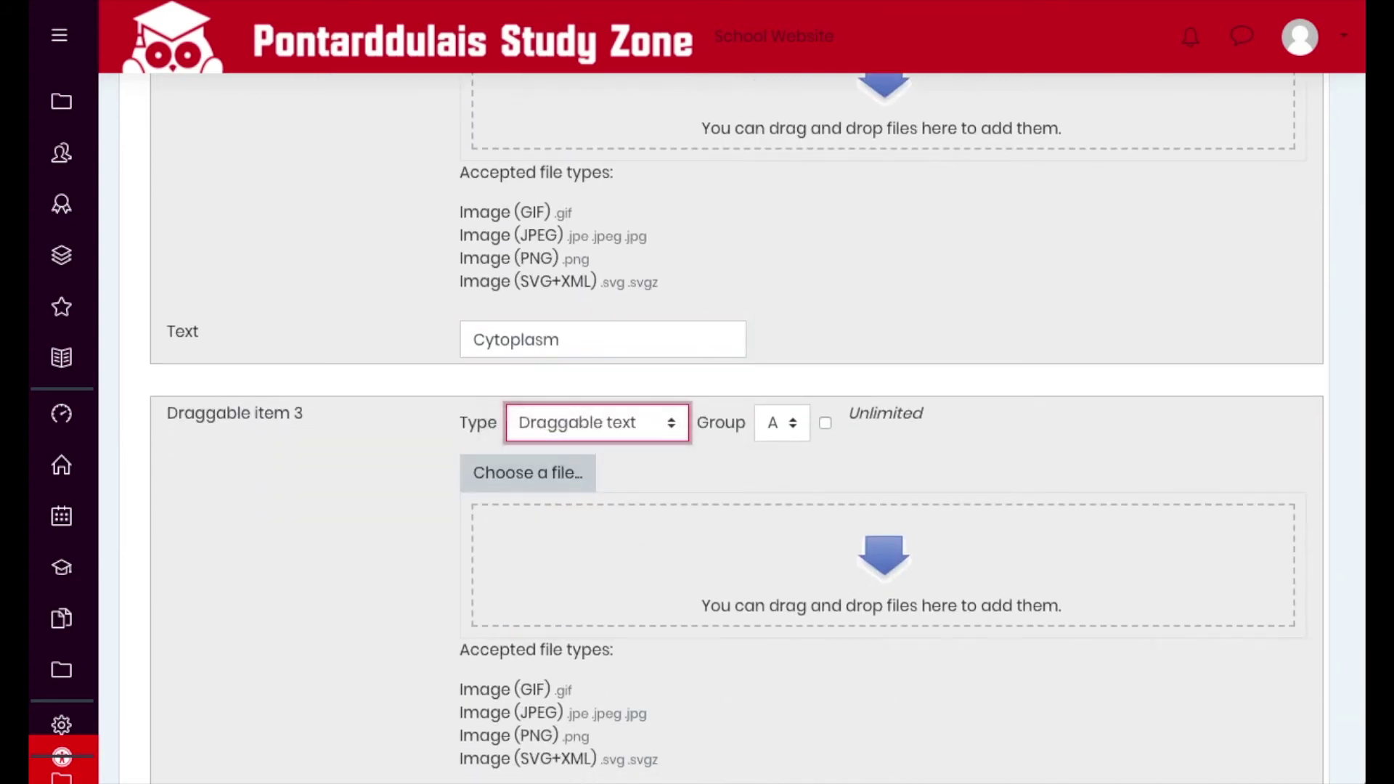
pyautogui.scroll(-4, 944, 632)
pyautogui.click(667, 587)
pyautogui.write('Cell ')
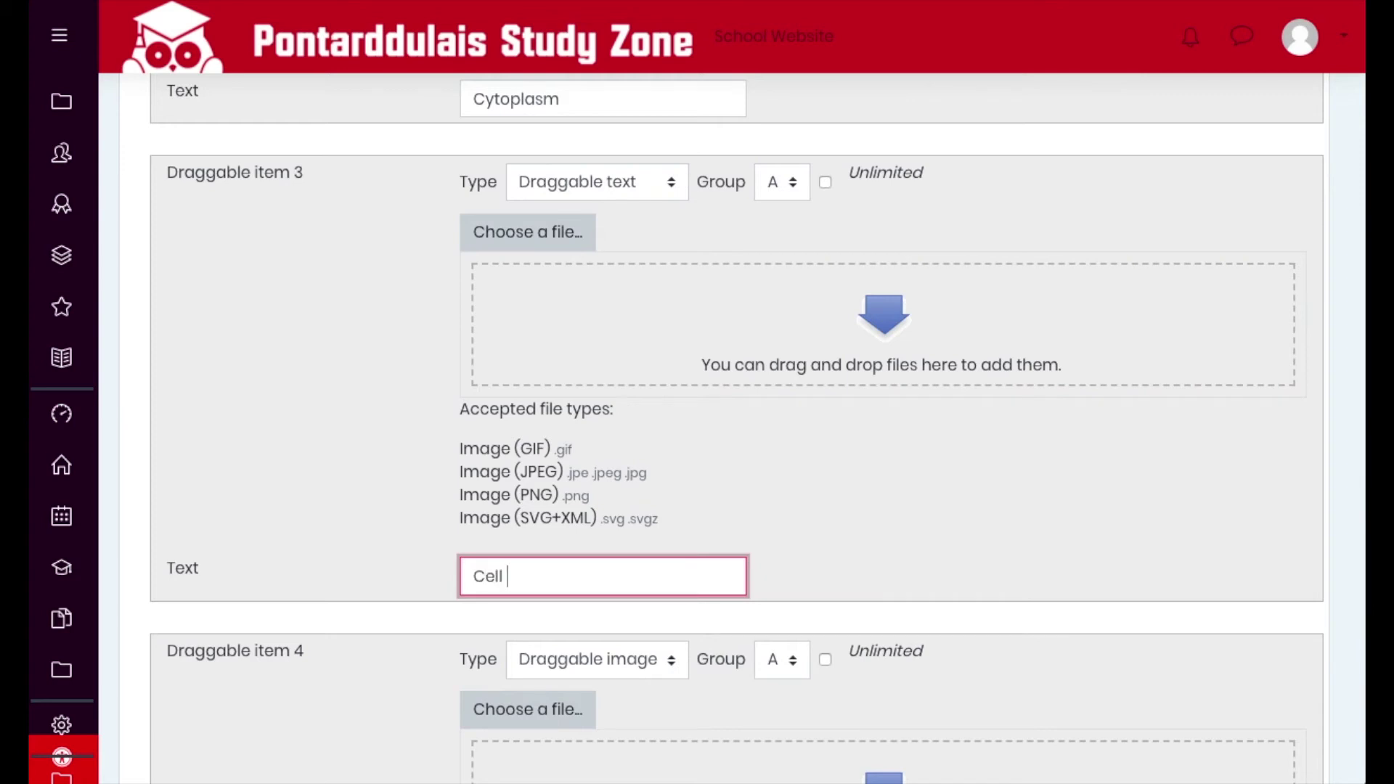
pyautogui.write('membrane')
pyautogui.scroll(-5, 726, 436)
pyautogui.click(584, 271)
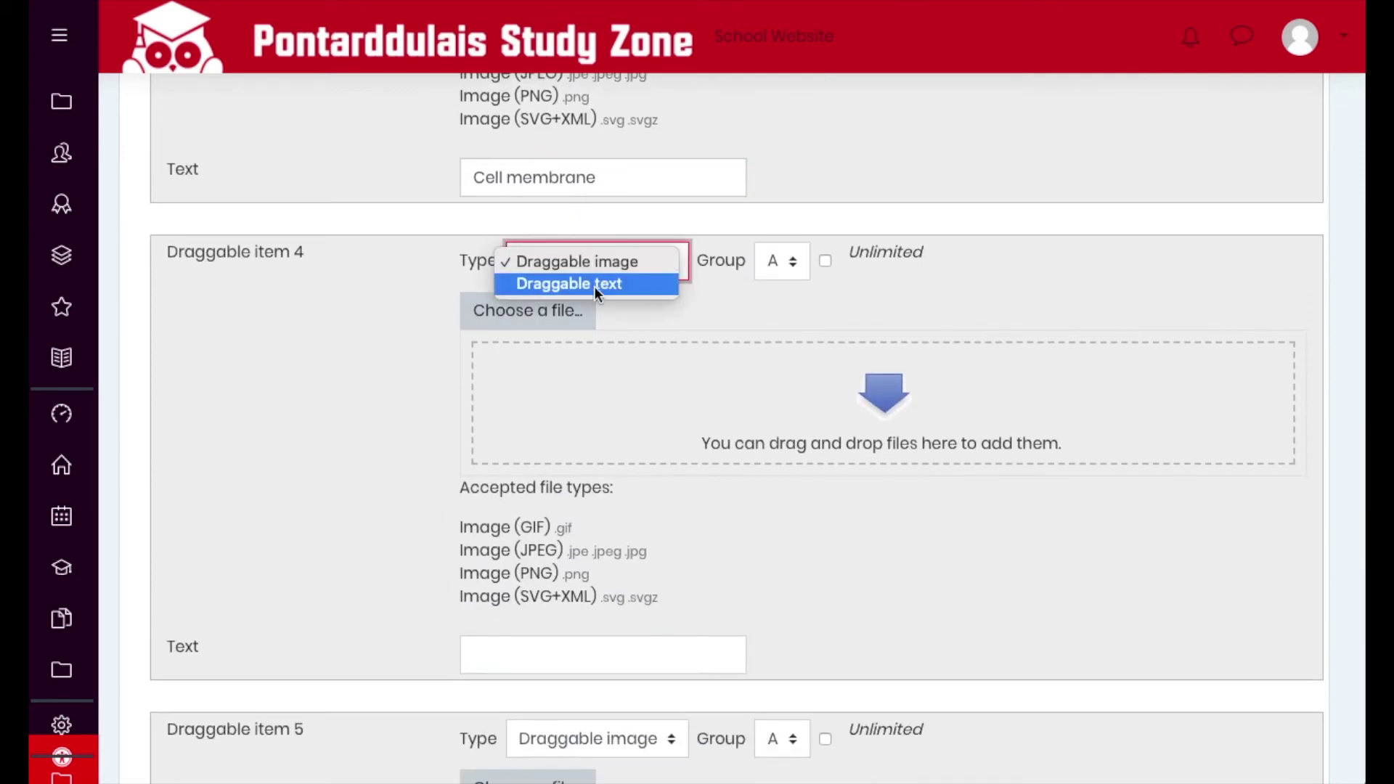
pyautogui.click(594, 286)
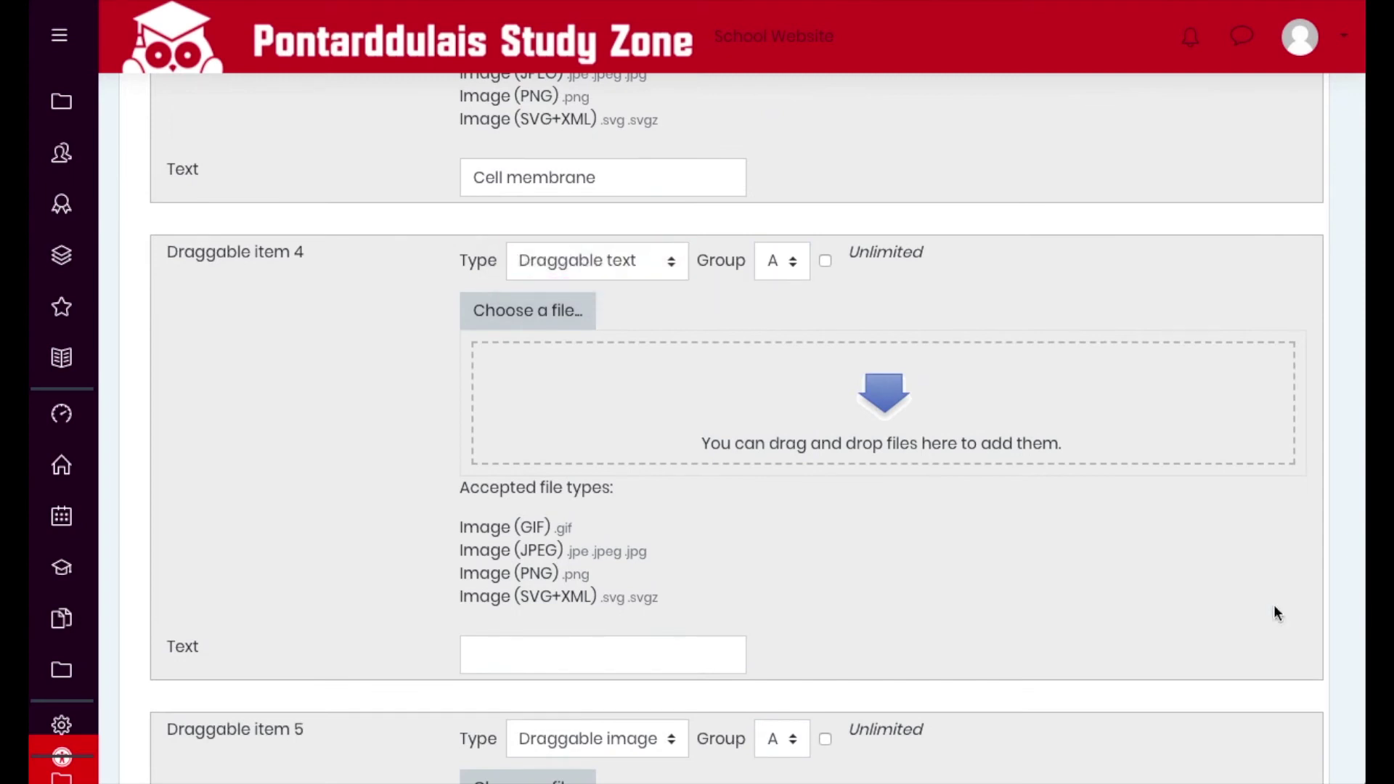
pyautogui.click(686, 651)
pyautogui.write('Mitochond')
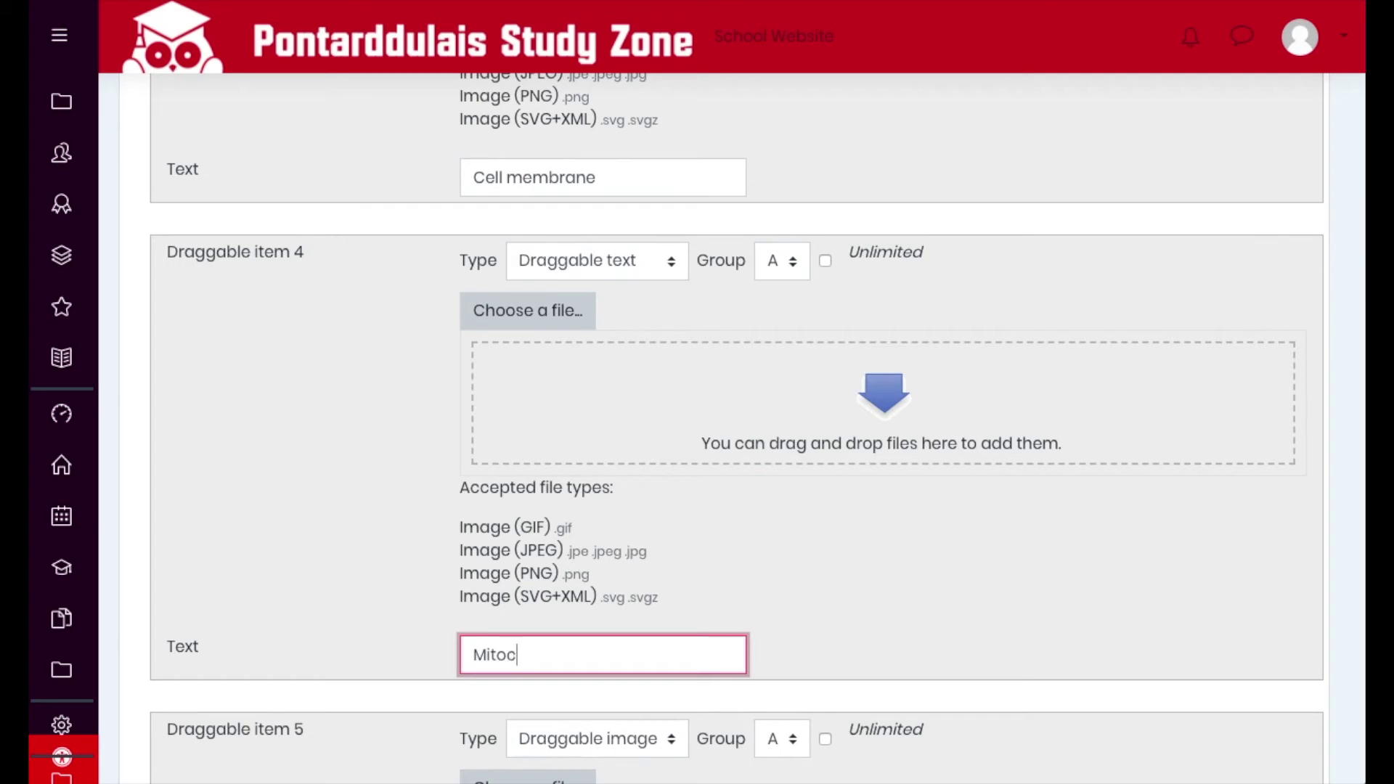
pyautogui.write('ria')
pyautogui.scroll(5, 264, 374)
pyautogui.scroll(17, 264, 368)
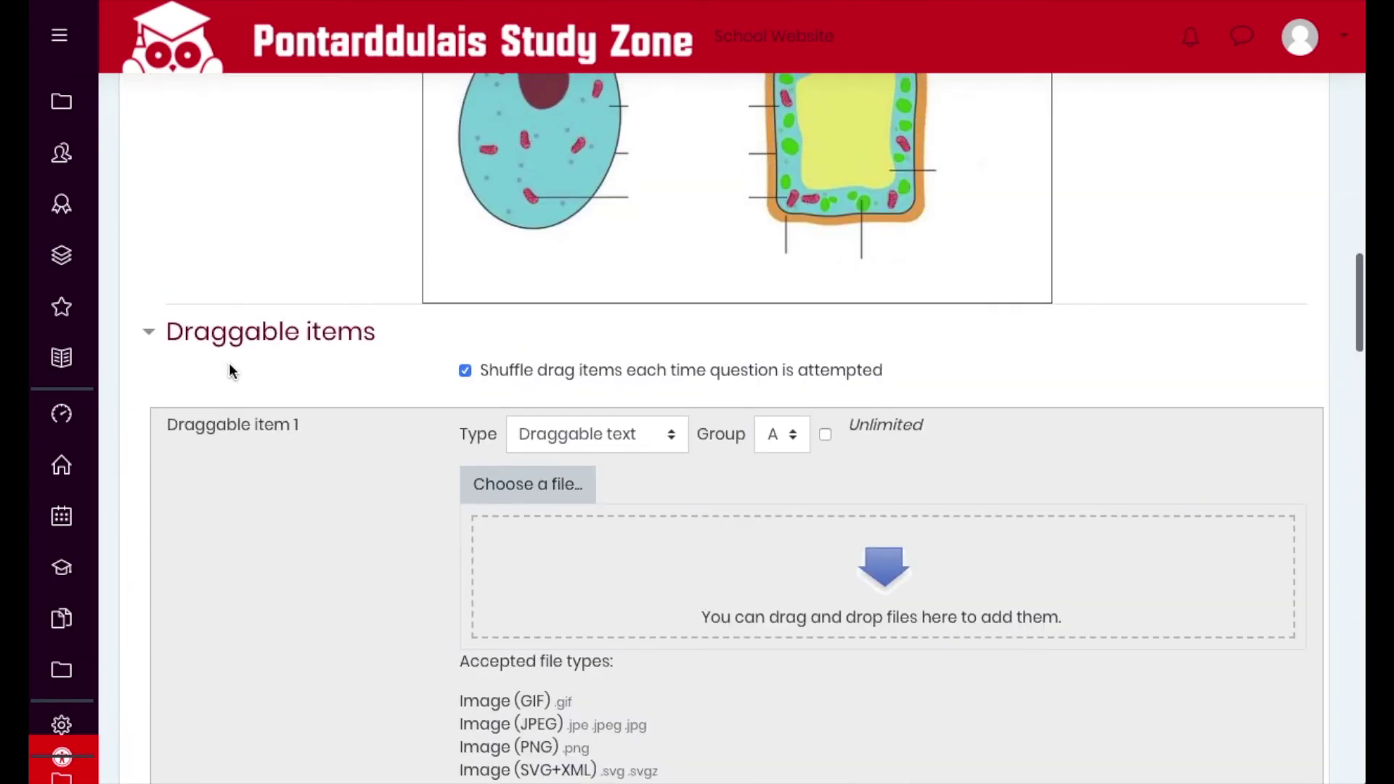
# - Collapse Draggable items and expand Drop zones to reveal empty drop zones 1–5
pyautogui.click(151, 339)
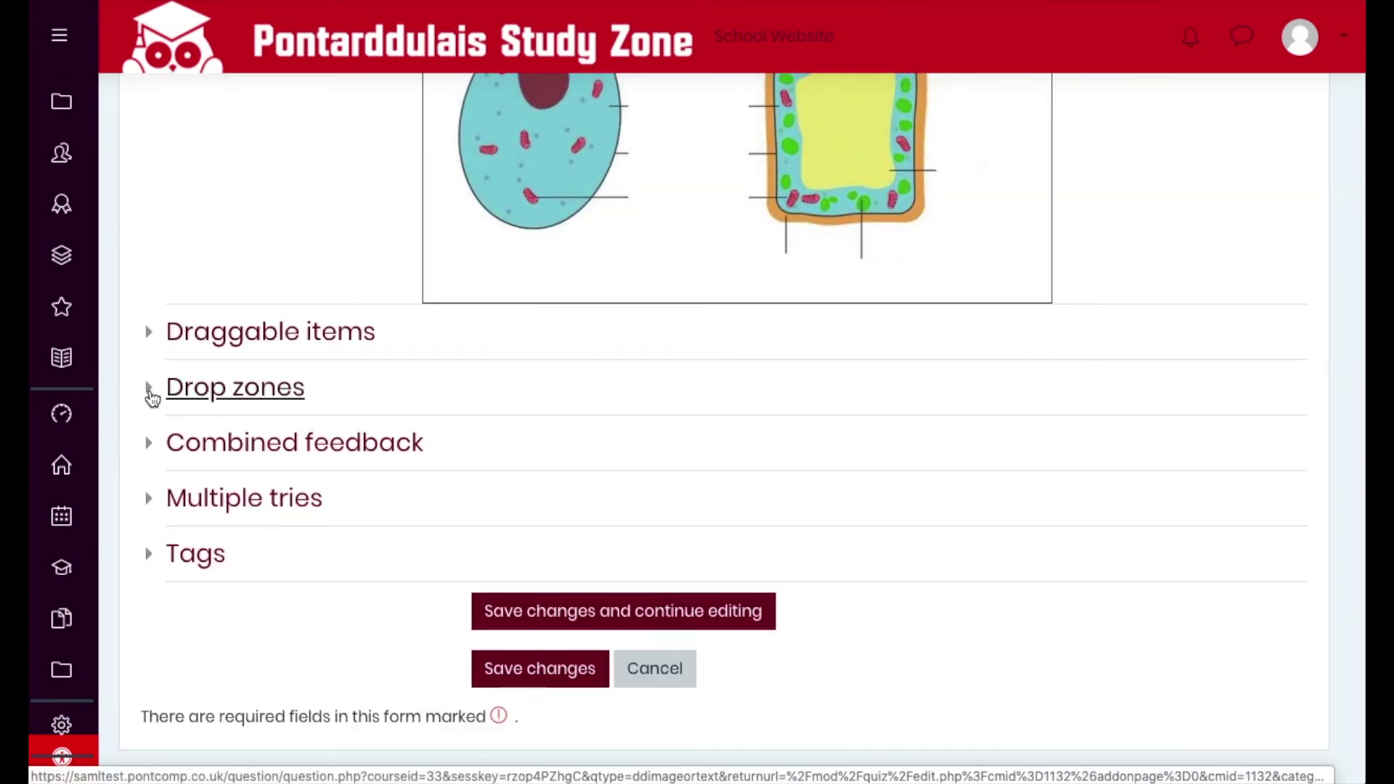
pyautogui.scroll(2, 629, 494)
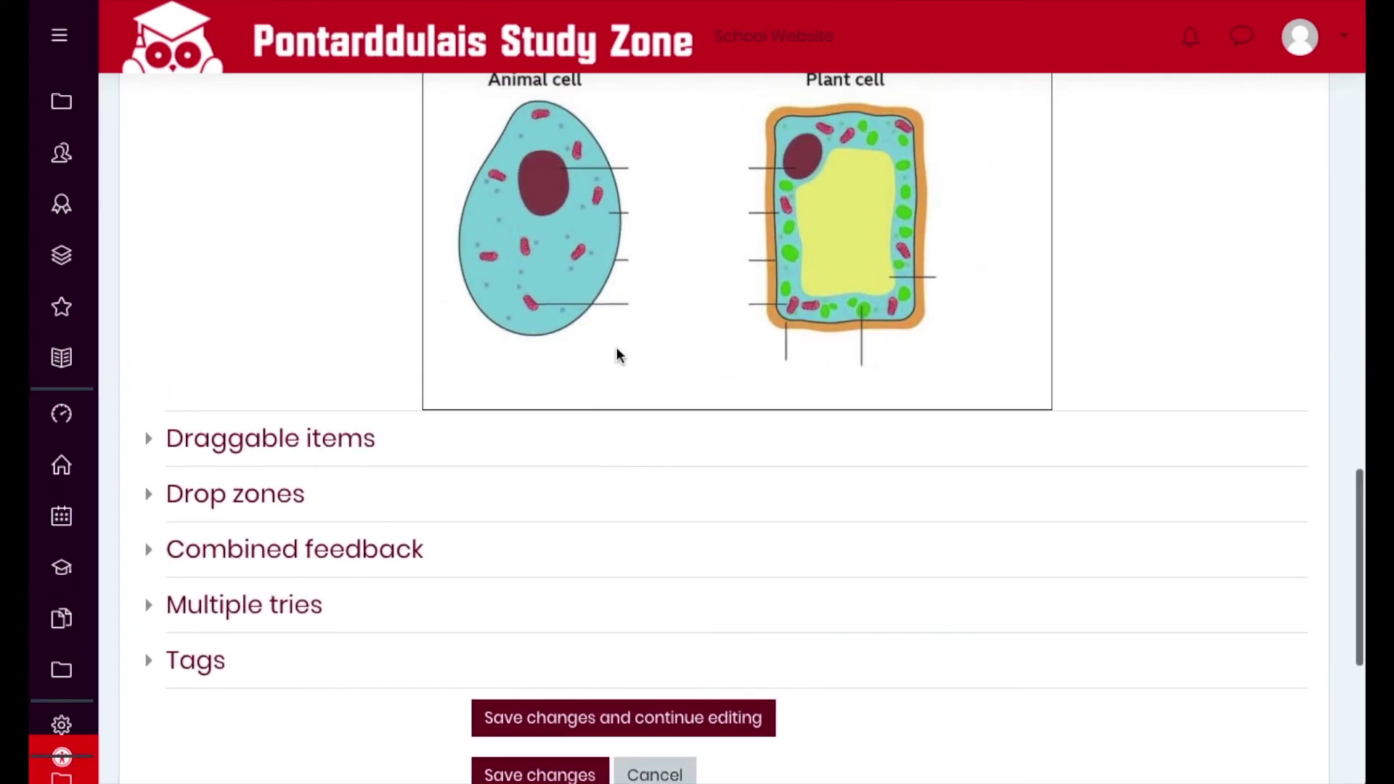
pyautogui.click(152, 499)
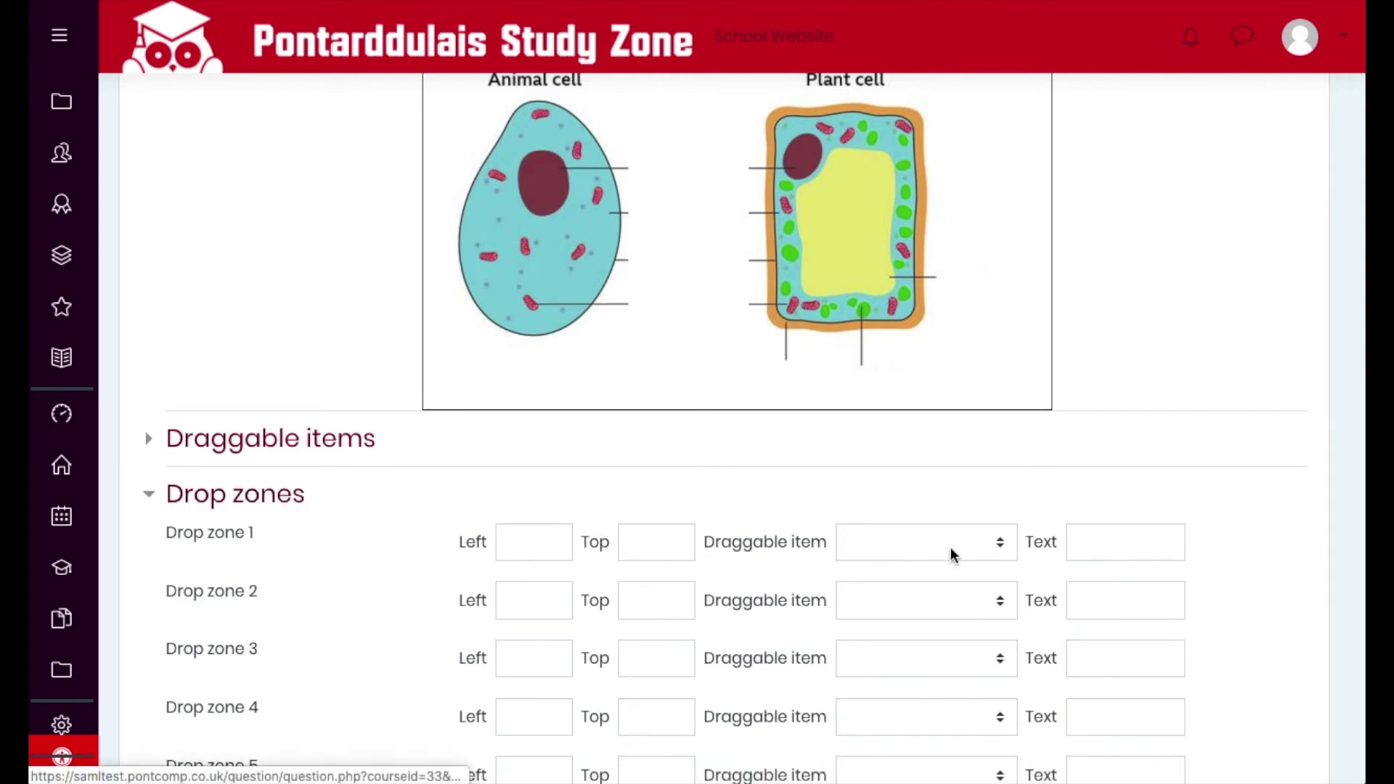
# - Pick 1. Nucleus, 2. Cytoplasm, 3. Cell membrane and 4. Mitochondria in drop zones 1–4's item dropdowns
pyautogui.click(996, 549)
pyautogui.click(910, 563)
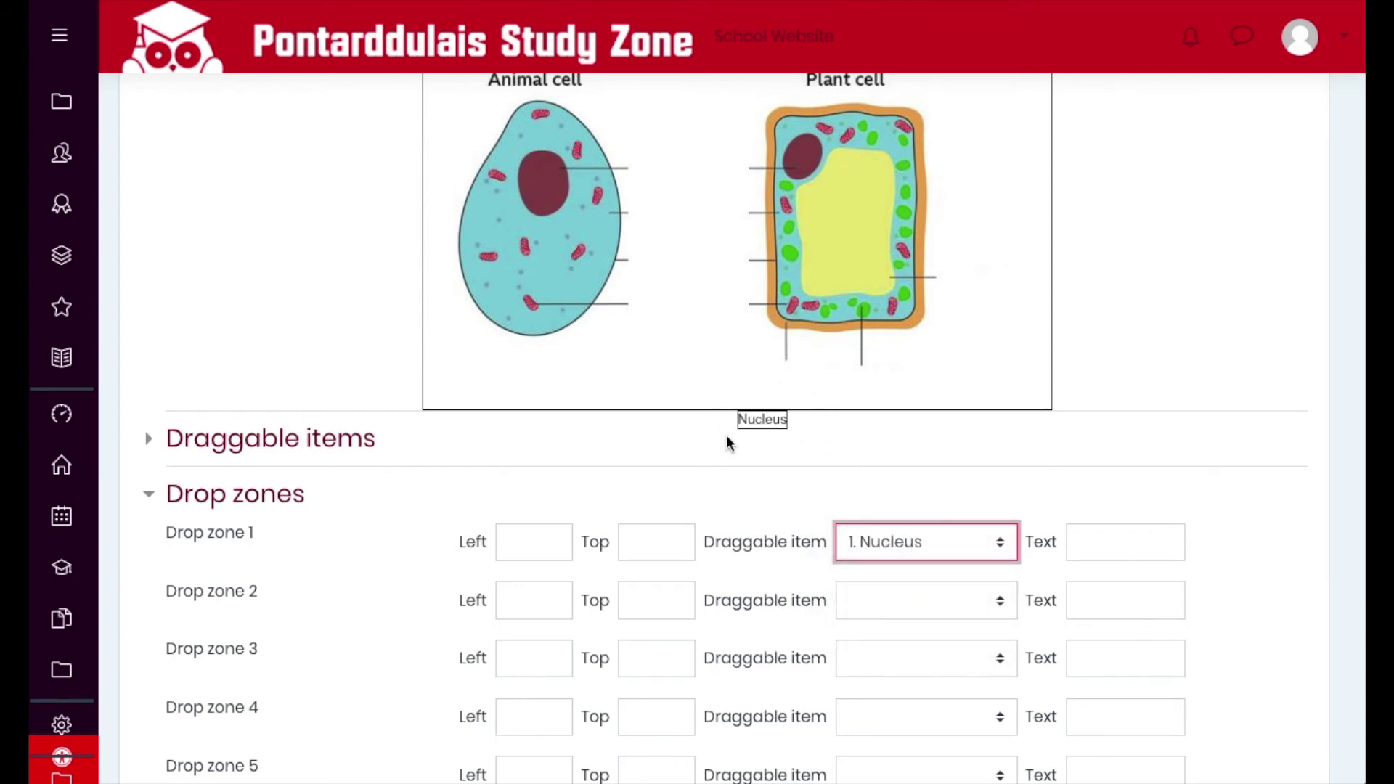
pyautogui.click(957, 600)
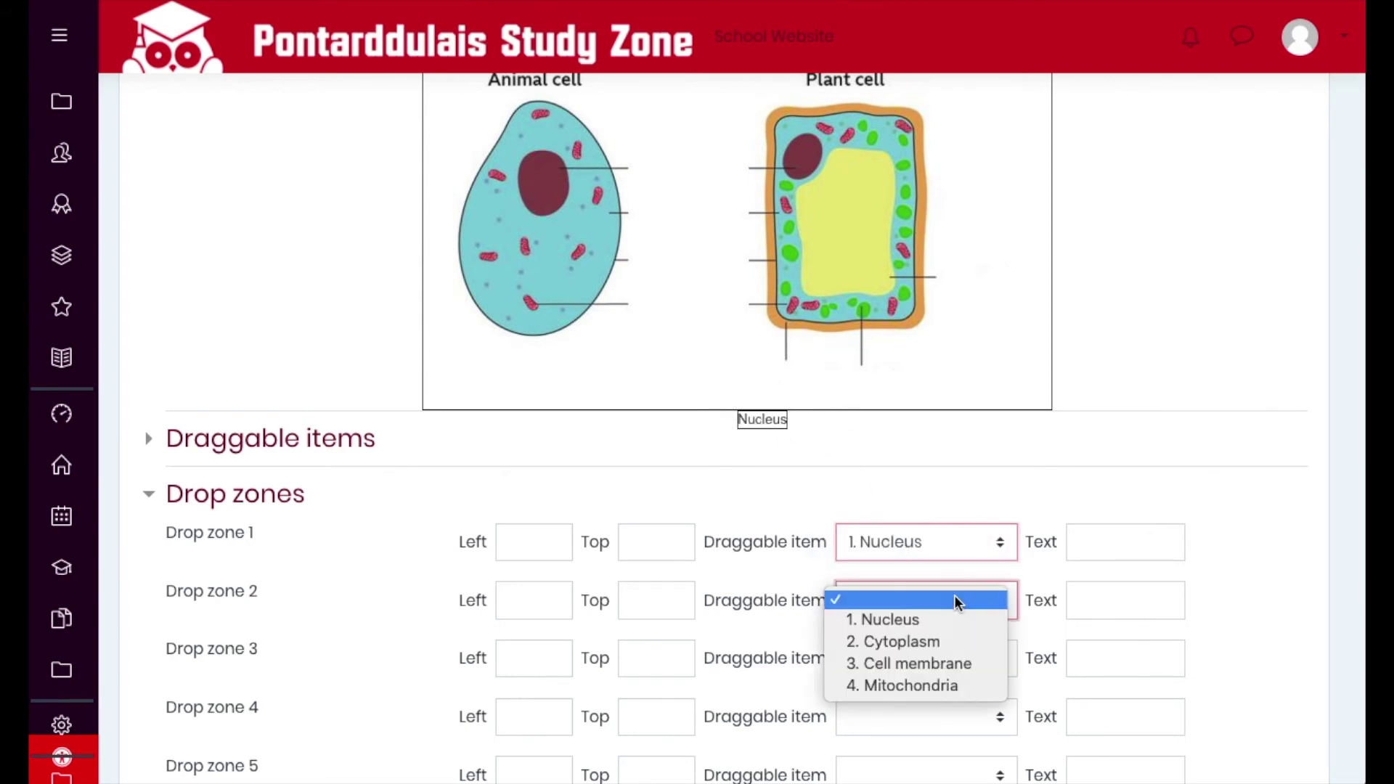
pyautogui.click(952, 642)
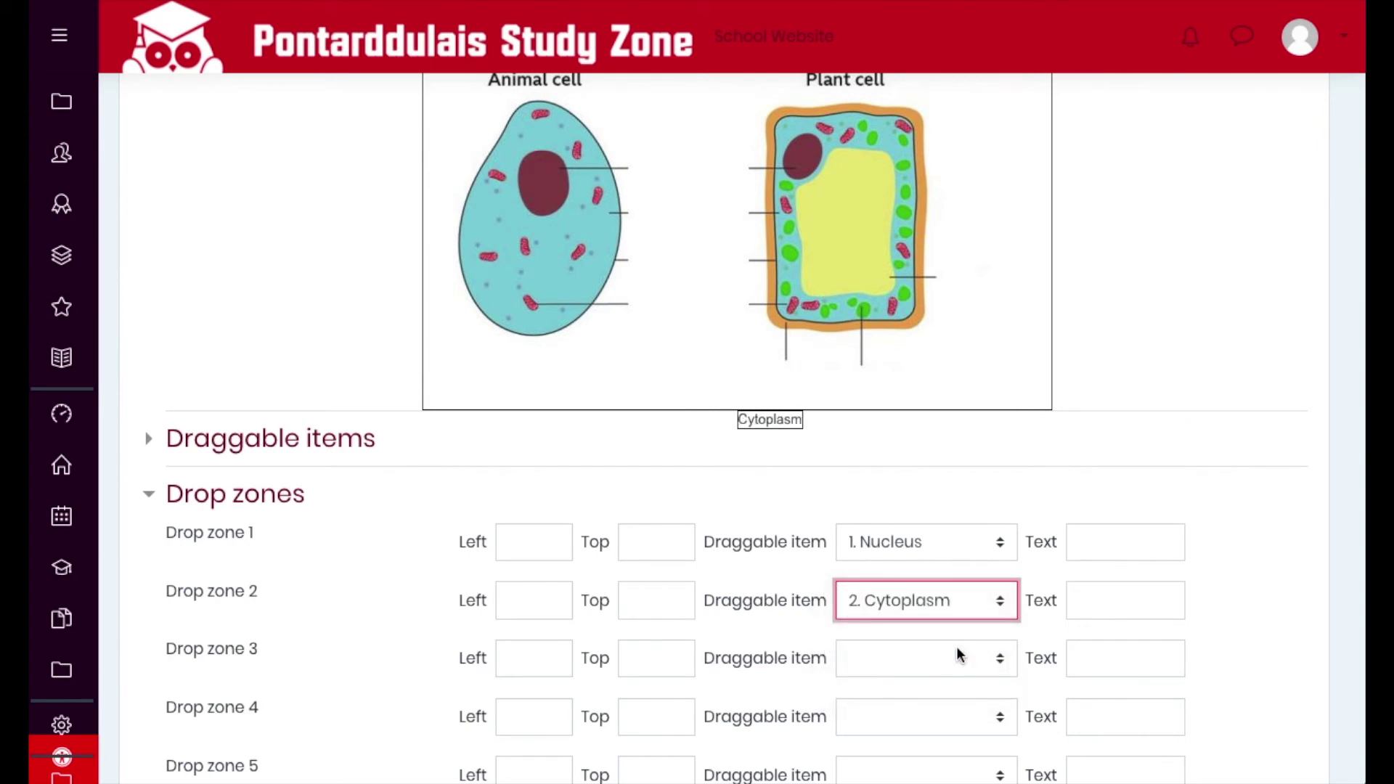
pyautogui.click(958, 652)
pyautogui.click(944, 721)
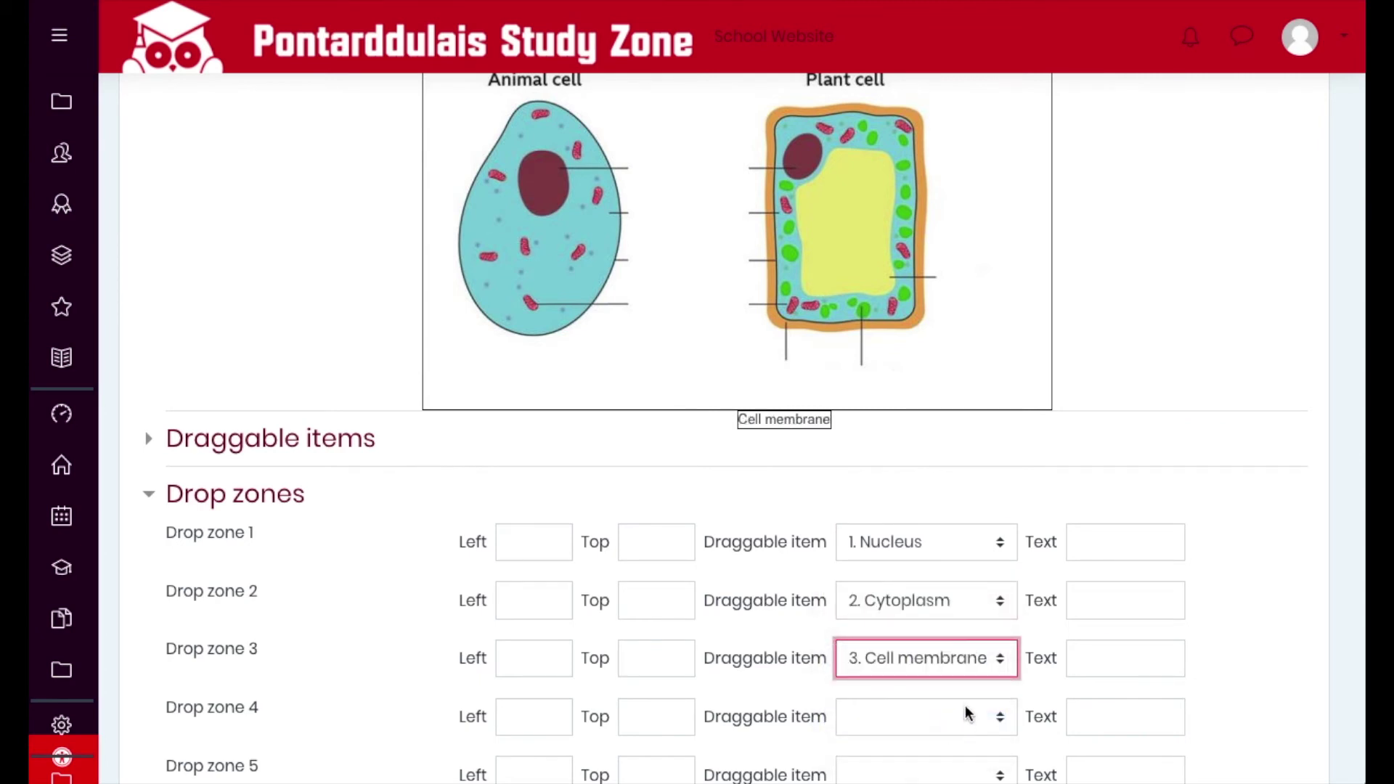
pyautogui.click(966, 715)
pyautogui.click(944, 783)
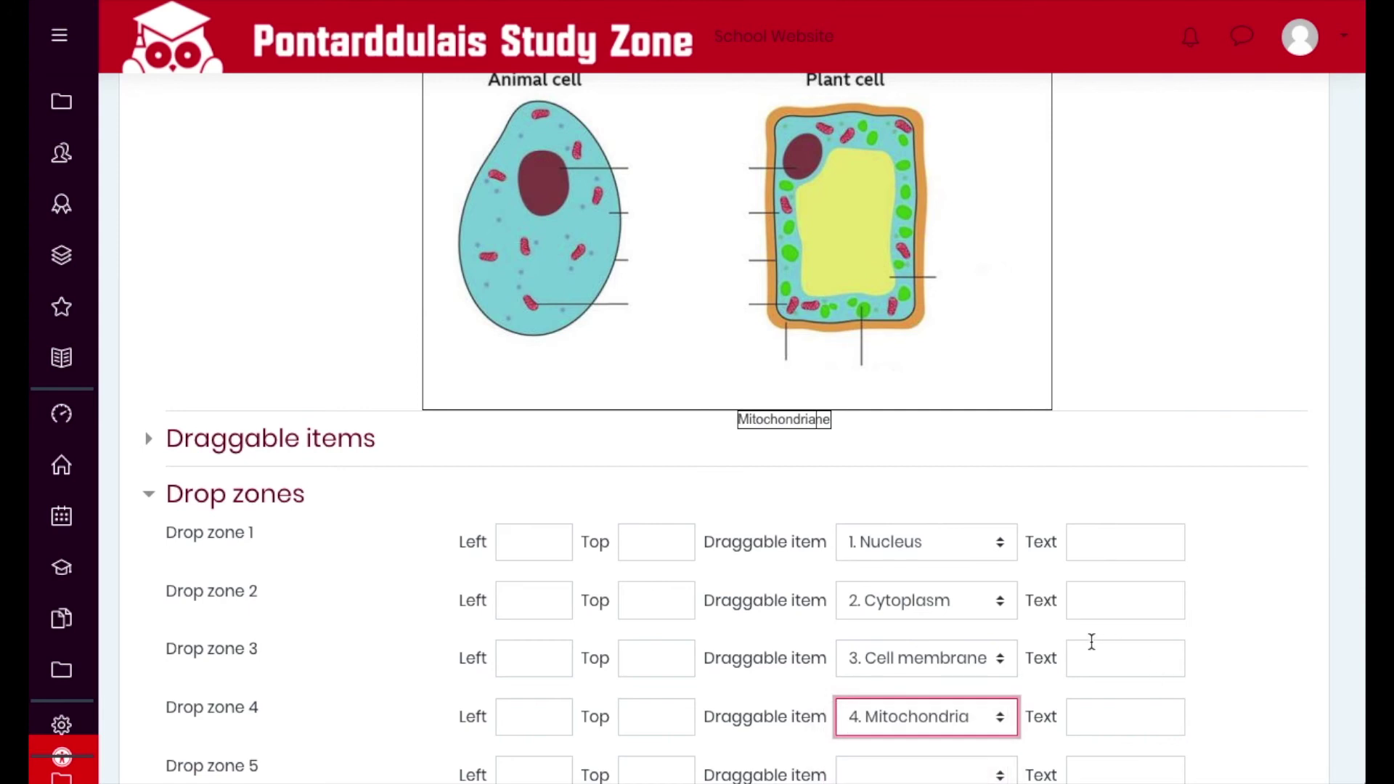
pyautogui.scroll(-1, 1092, 642)
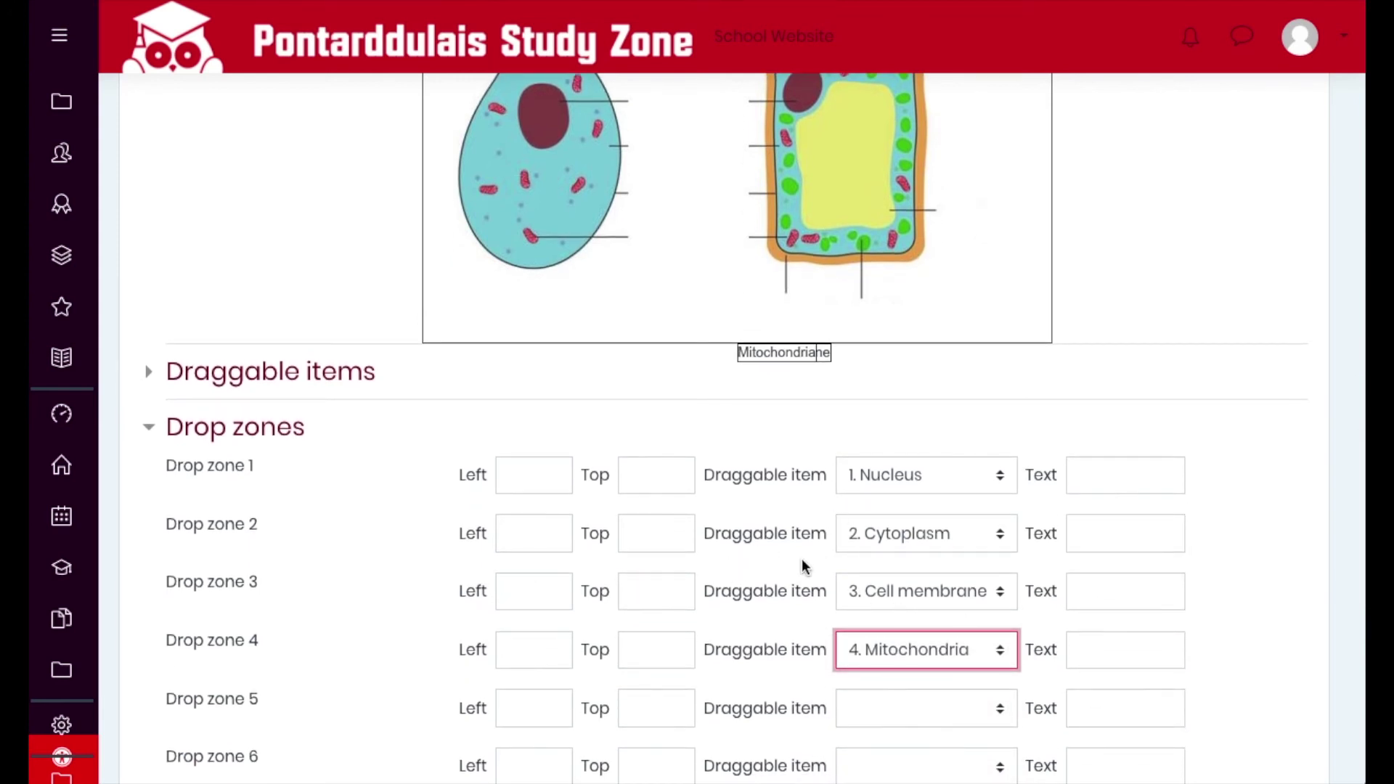
pyautogui.scroll(2, 808, 520)
# - Drag the Mitochondria, Cell membrane, Cytoplasm and Nucleus markers onto the animal cell's lines, bottom to top
pyautogui.scroll(-2, 809, 520)
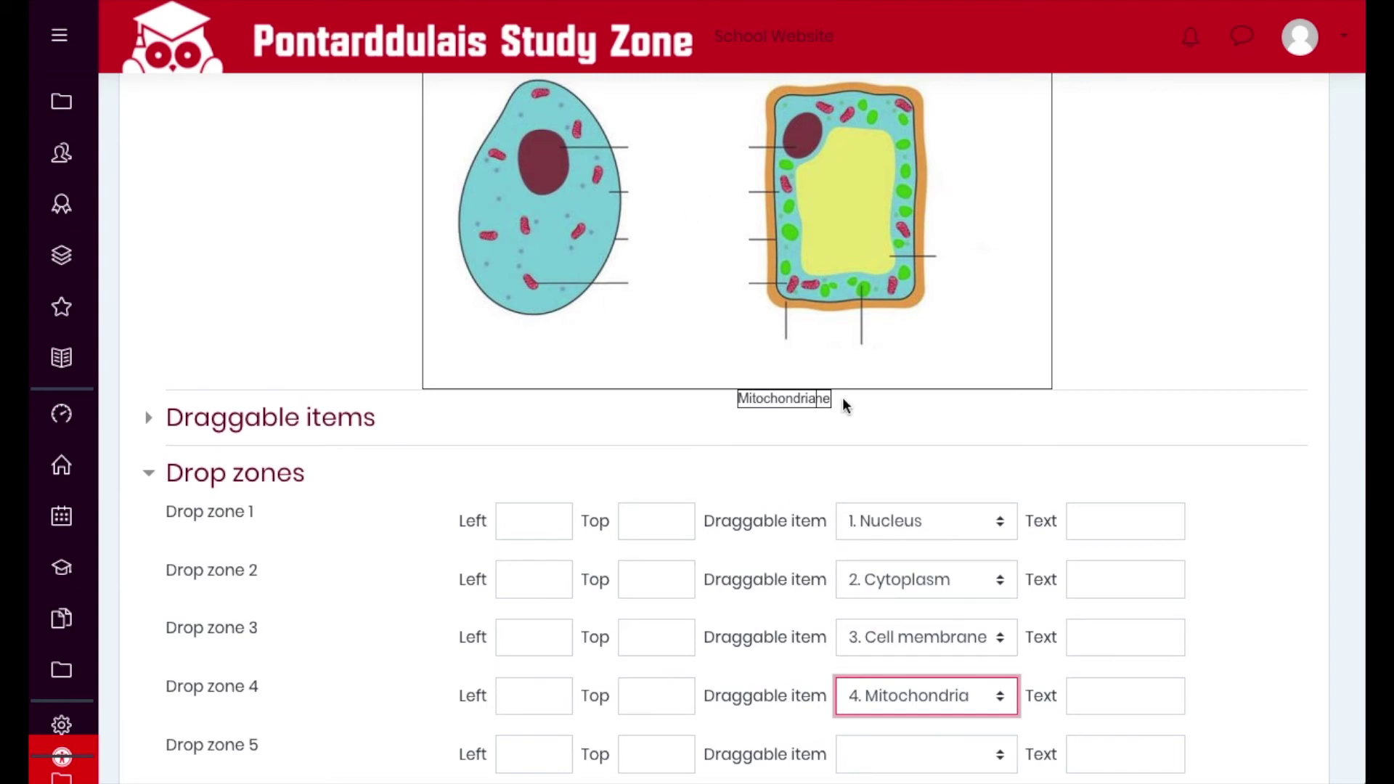
pyautogui.moveTo(781, 401); pyautogui.dragTo(676, 286)
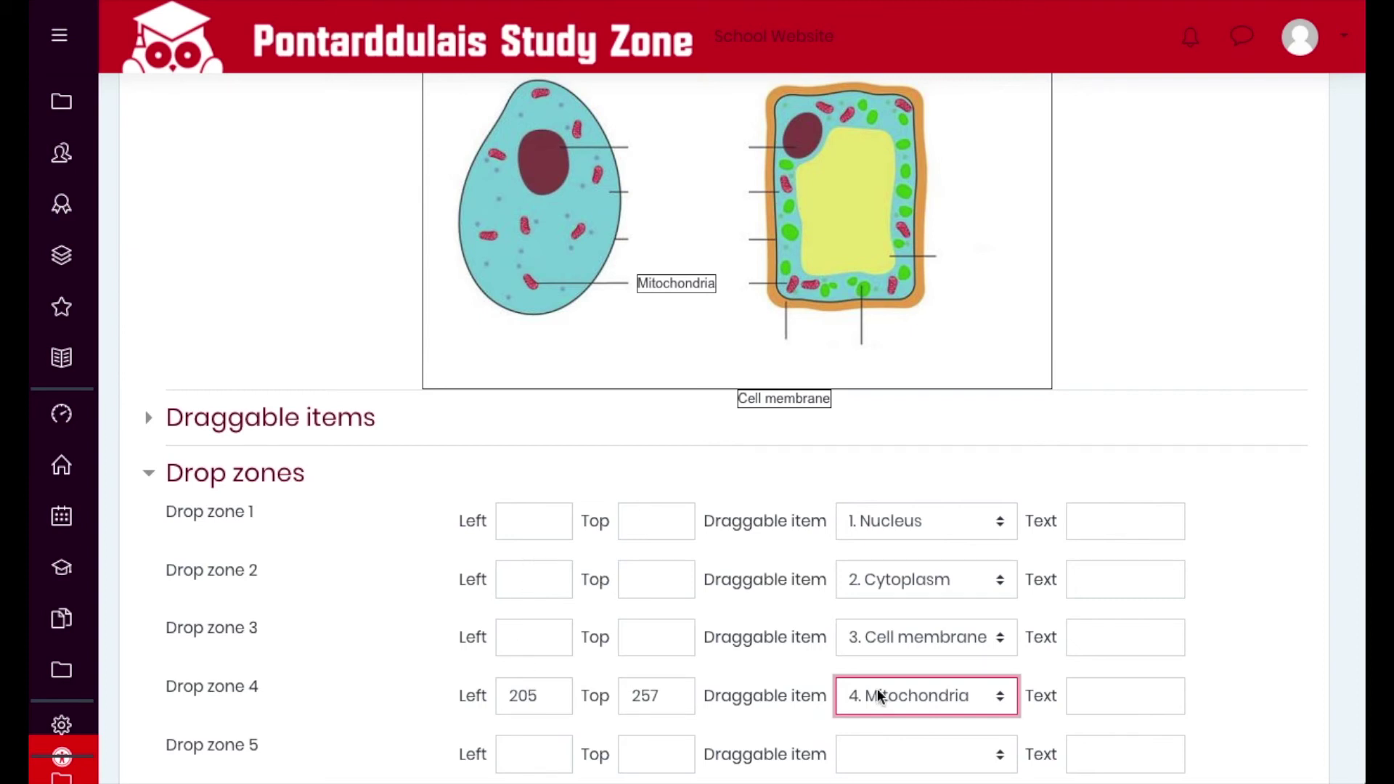
pyautogui.moveTo(790, 399); pyautogui.dragTo(690, 242)
pyautogui.moveTo(769, 398); pyautogui.dragTo(672, 197)
pyautogui.moveTo(783, 395); pyautogui.dragTo(676, 152)
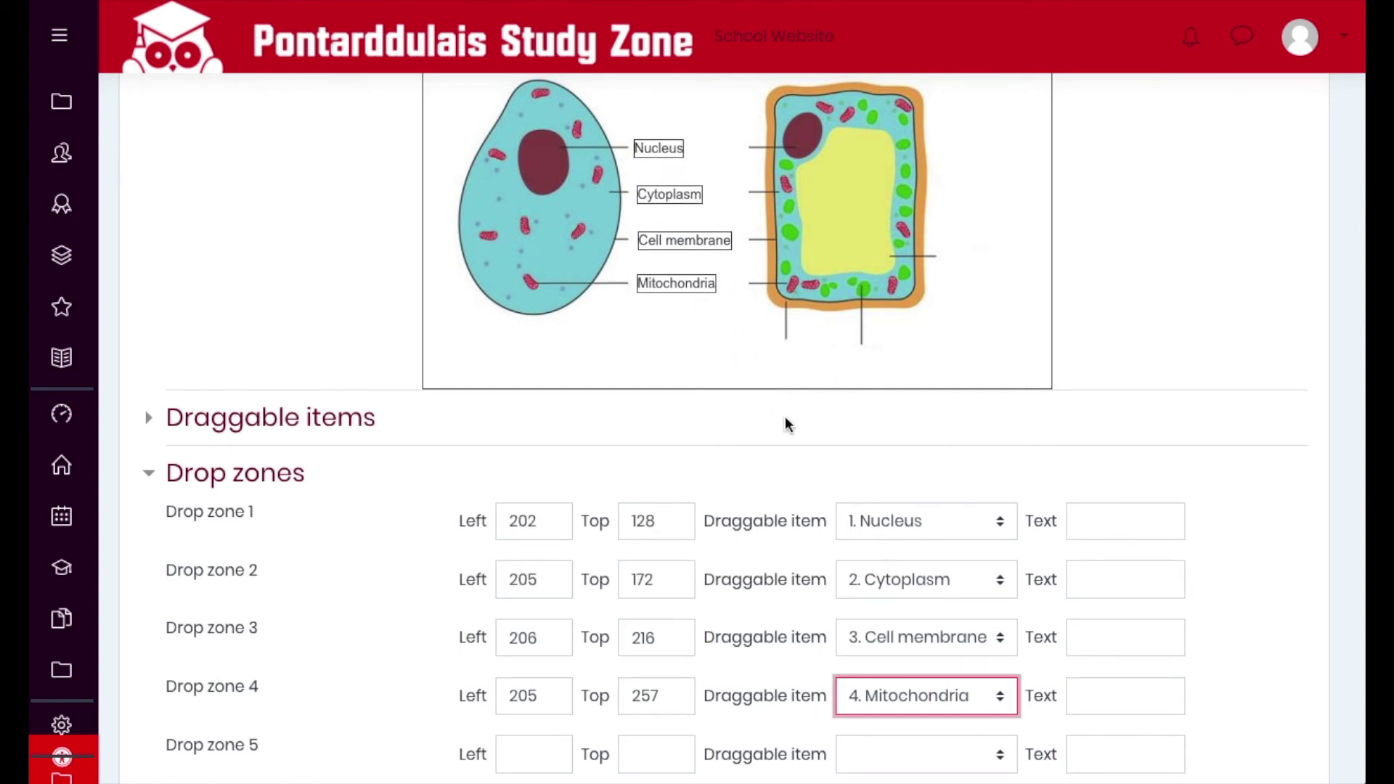
pyautogui.scroll(1, 737, 409)
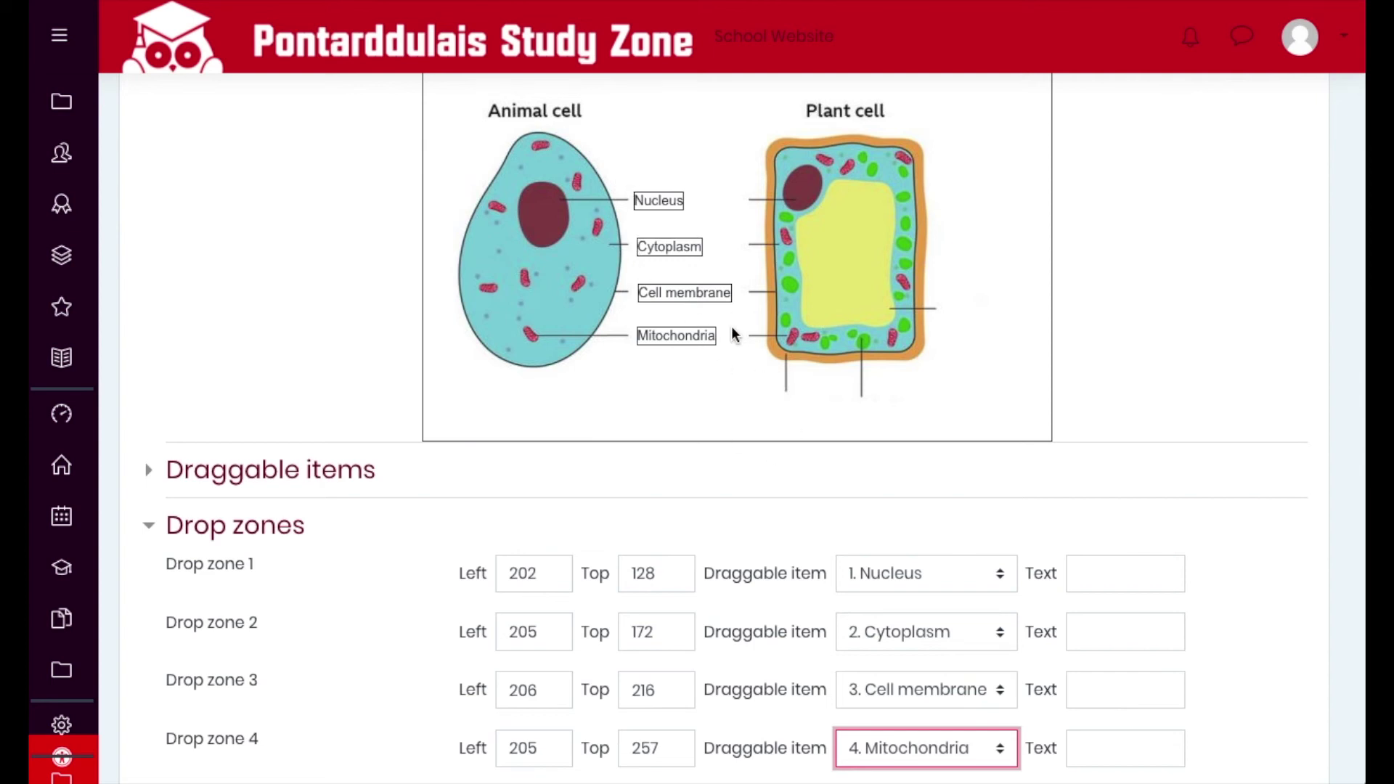
pyautogui.scroll(1, 719, 313)
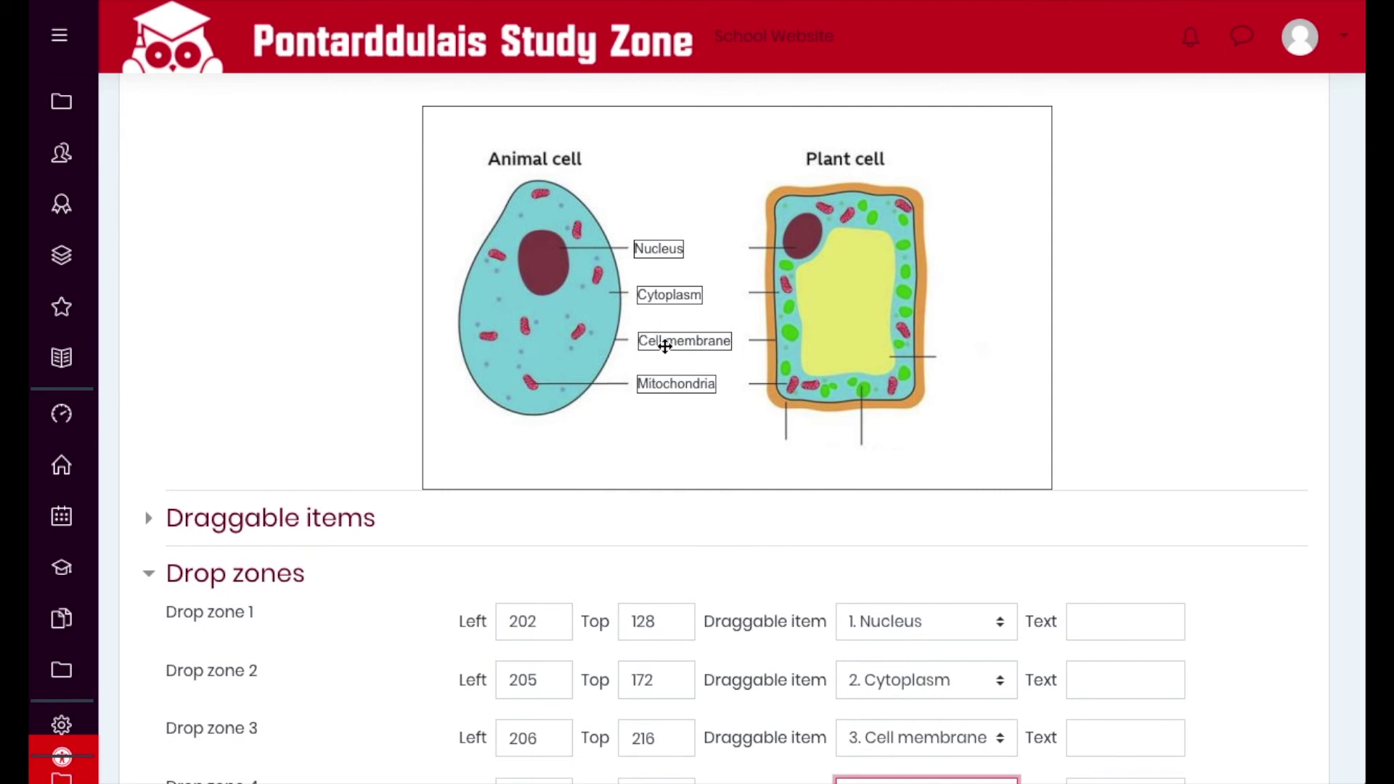
pyautogui.scroll(-2, 726, 325)
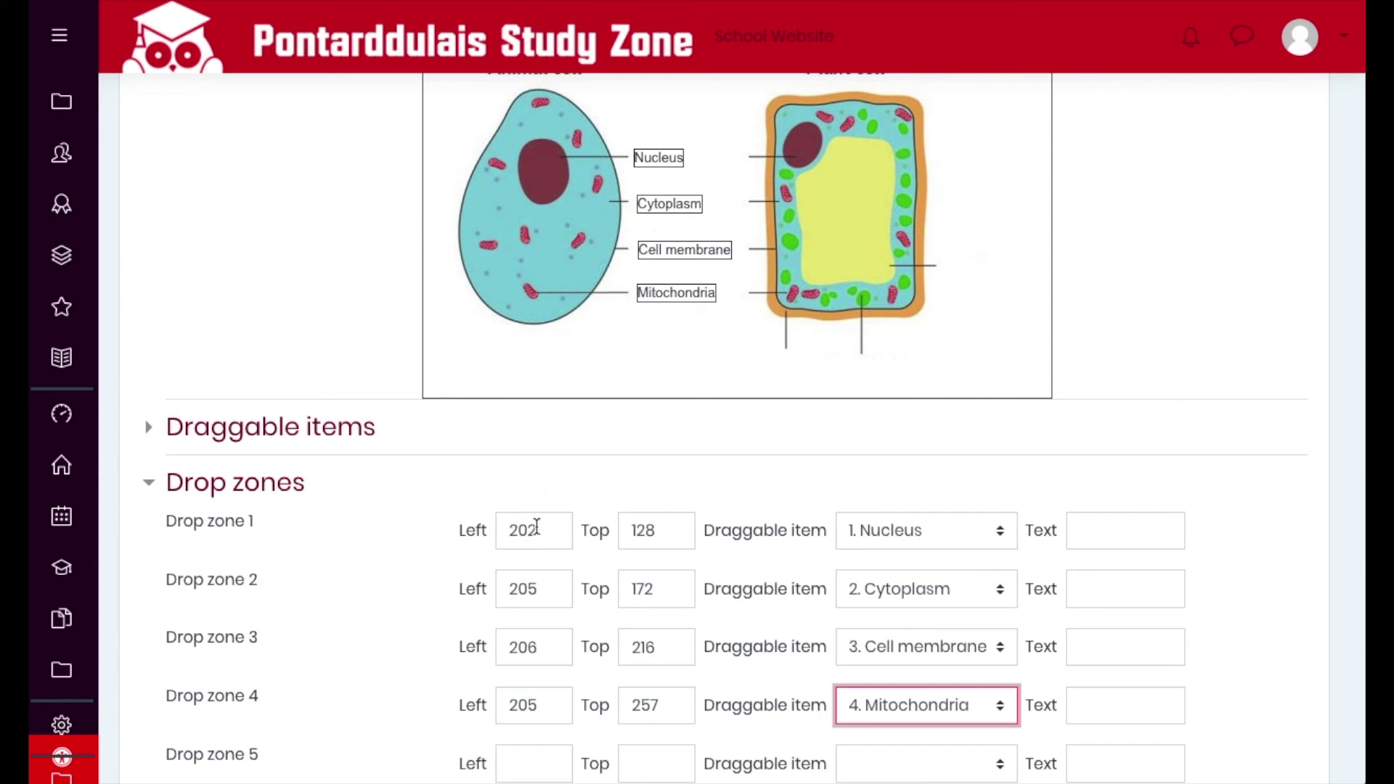
# - Edit the last digit of drop zones 2, 3 and 4's Left fields so each reads 202
pyautogui.click(539, 589)
pyautogui.press('BackSpace')
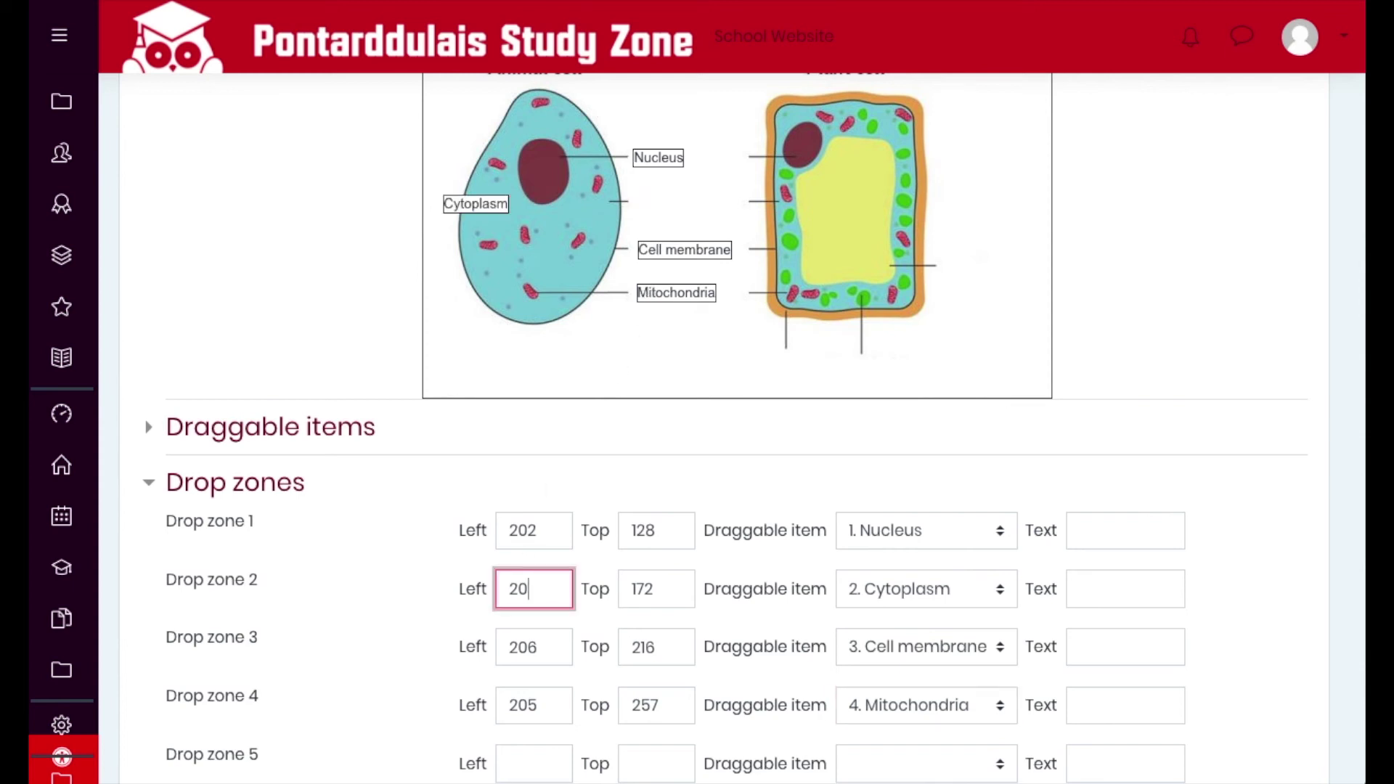
pyautogui.write('2')
pyautogui.click(544, 652)
pyautogui.press('BackSpace')
pyautogui.write('3')
pyautogui.click(542, 696)
pyautogui.press('BackSpace')
pyautogui.write('2')
pyautogui.click(548, 641)
pyautogui.press('BackSpace')
pyautogui.write('2')
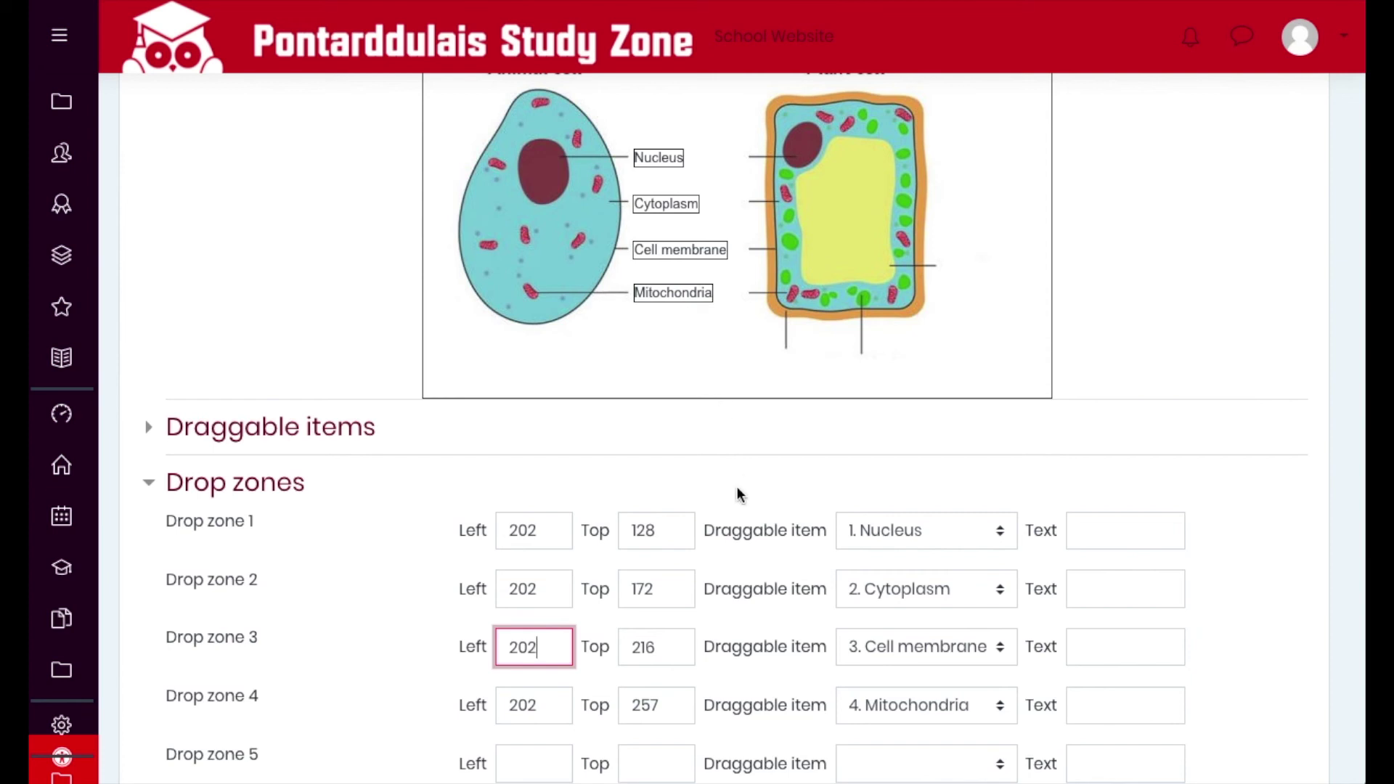
pyautogui.scroll(-7, 731, 488)
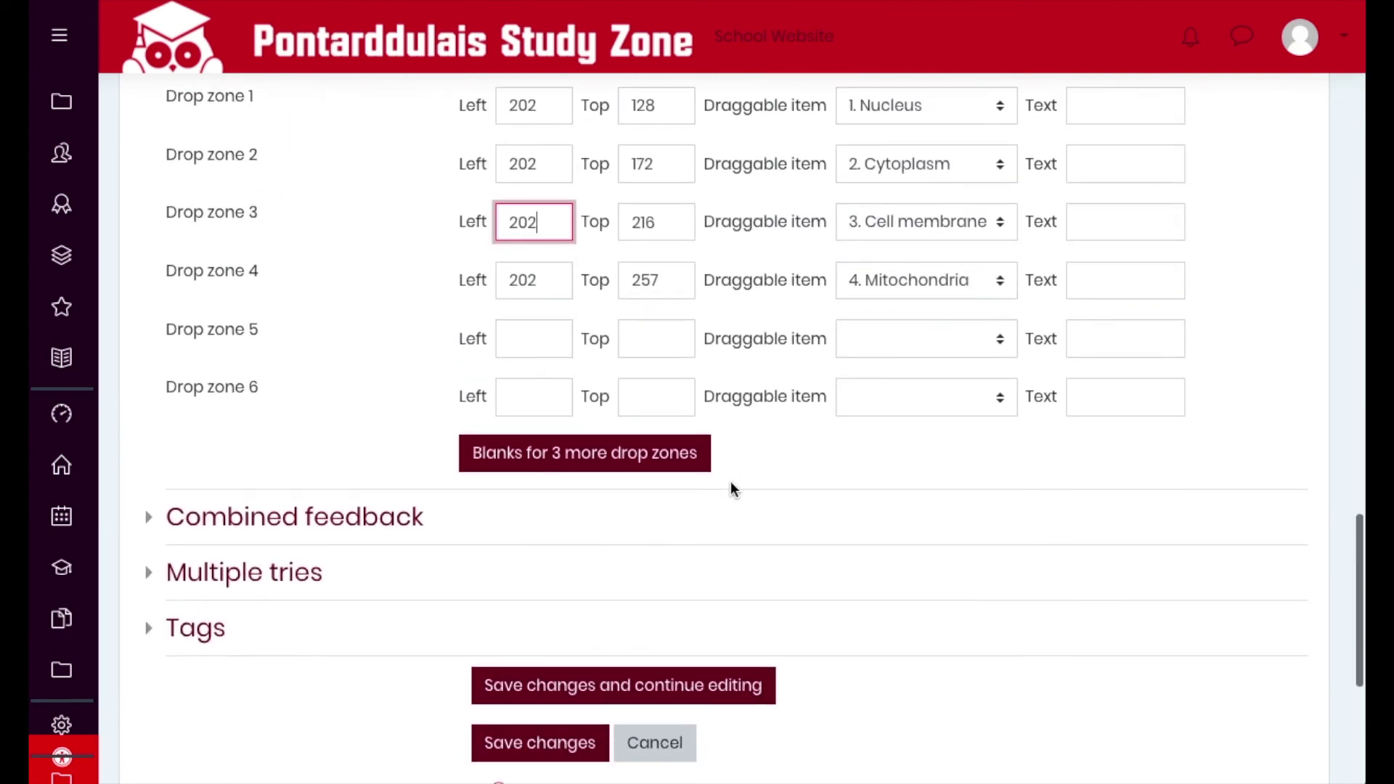
# - Add the tag 'cells' and save the question back to the Science Quiz page
pyautogui.click(195, 513)
pyautogui.click(497, 608)
pyautogui.write('cells')
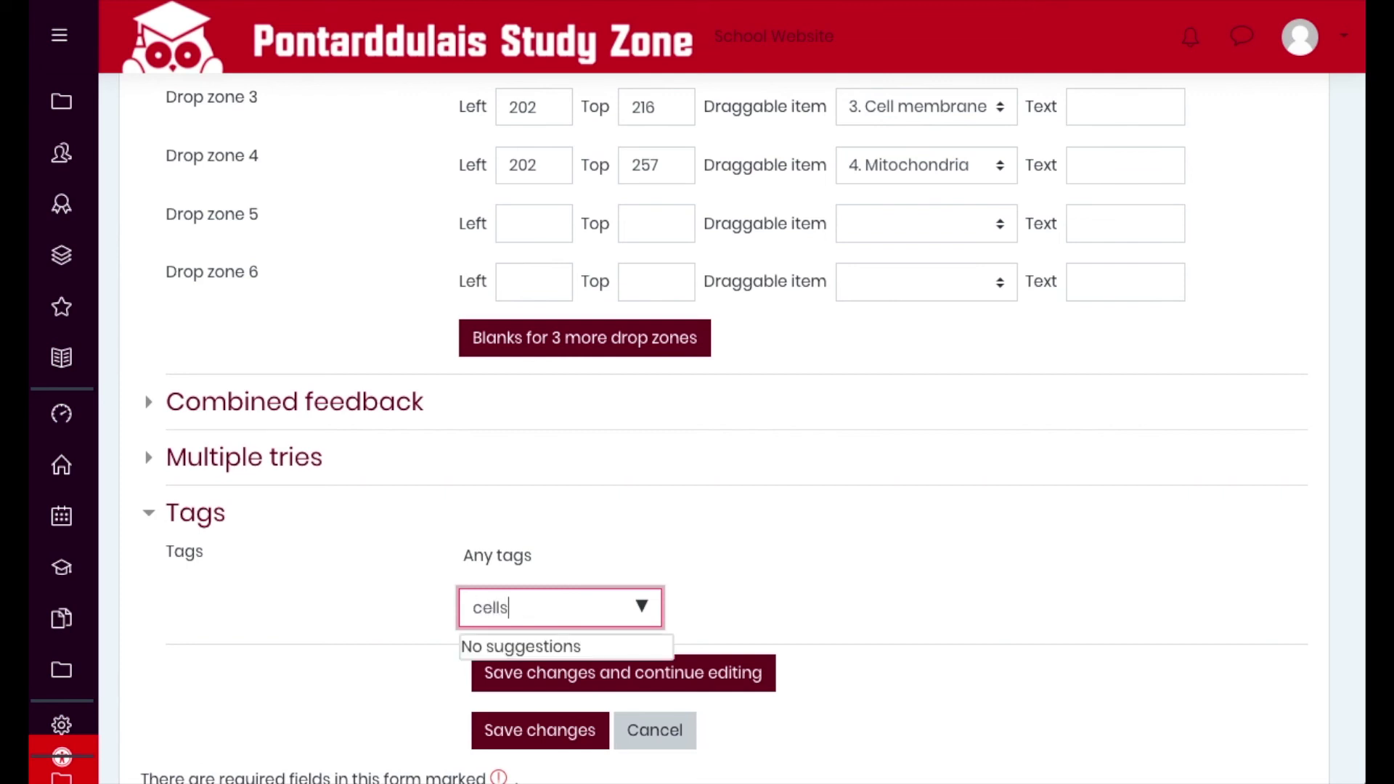
pyautogui.press('Return')
pyautogui.click(570, 741)
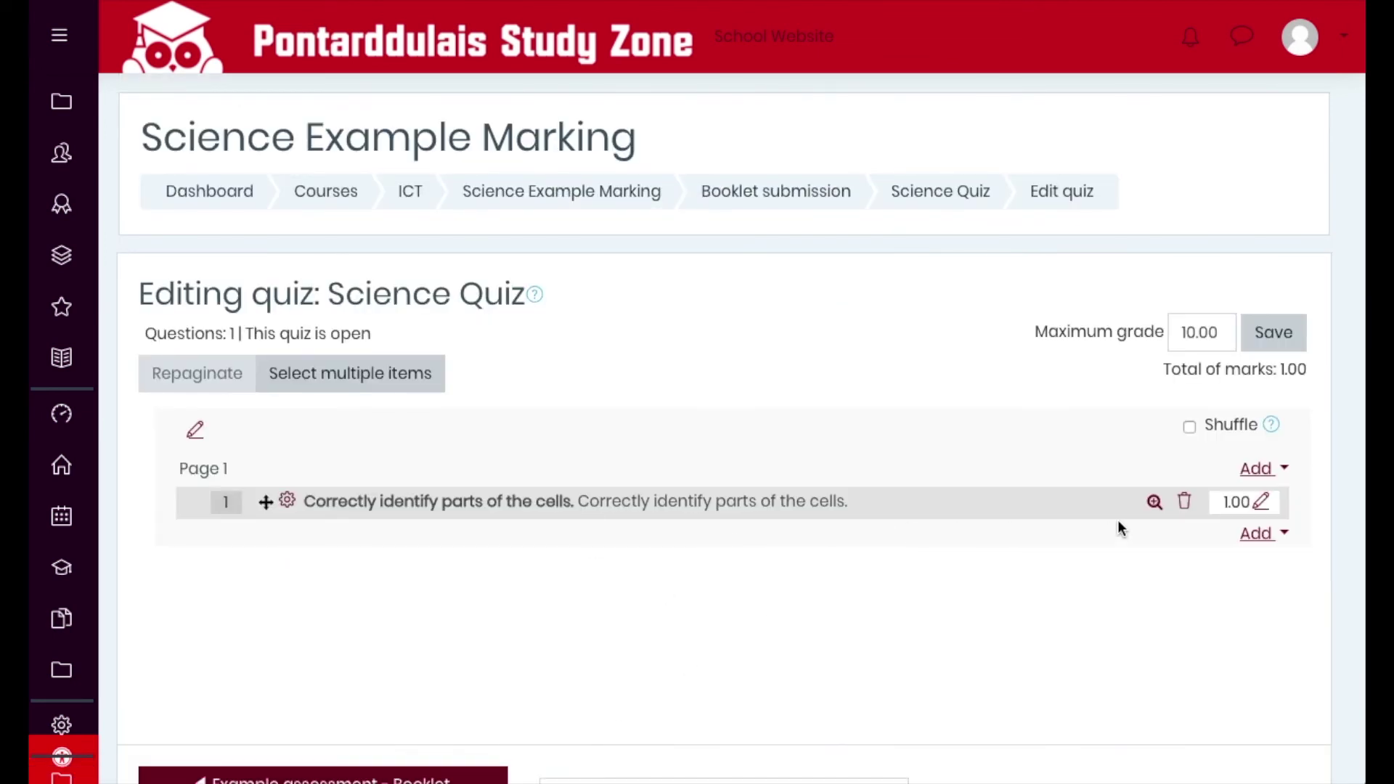
pyautogui.click(1156, 505)
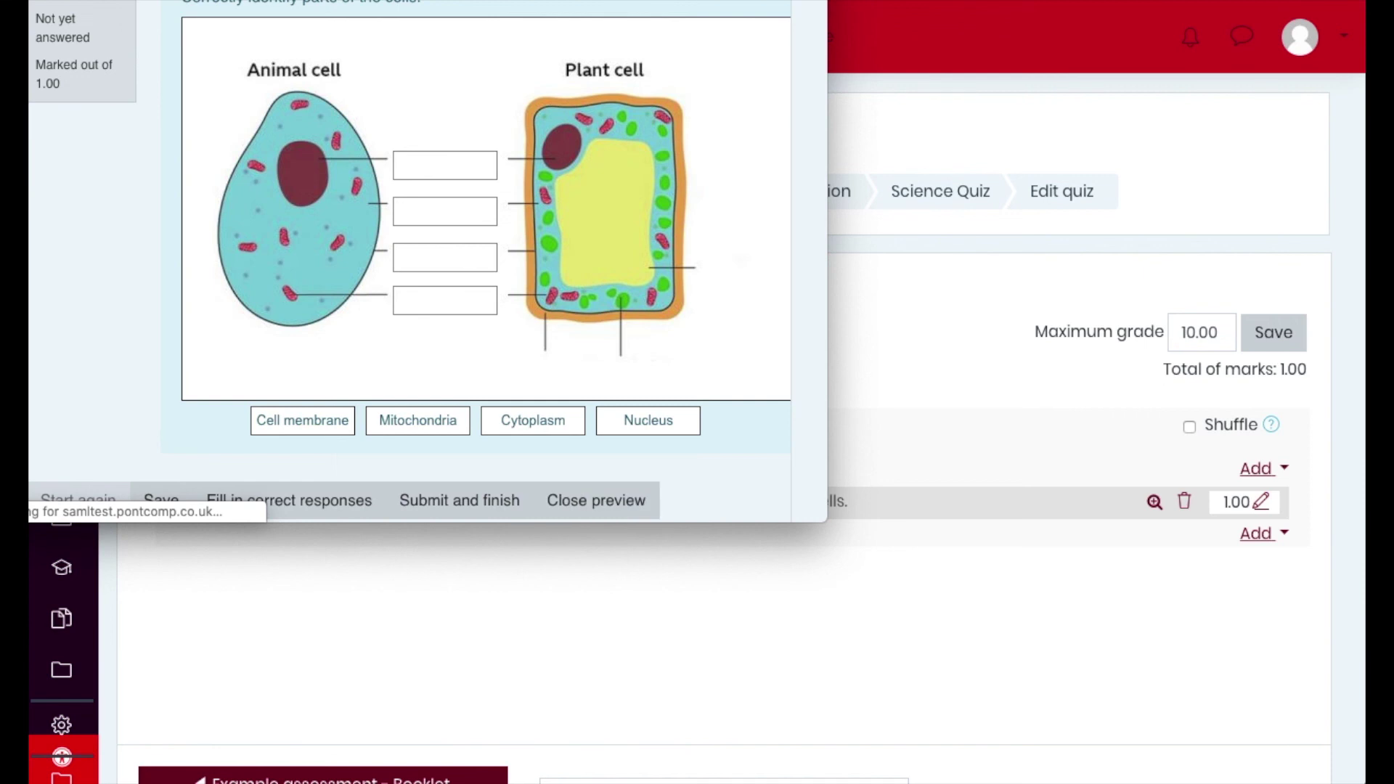
pyautogui.moveTo(605, 0); pyautogui.dragTo(865, 21)
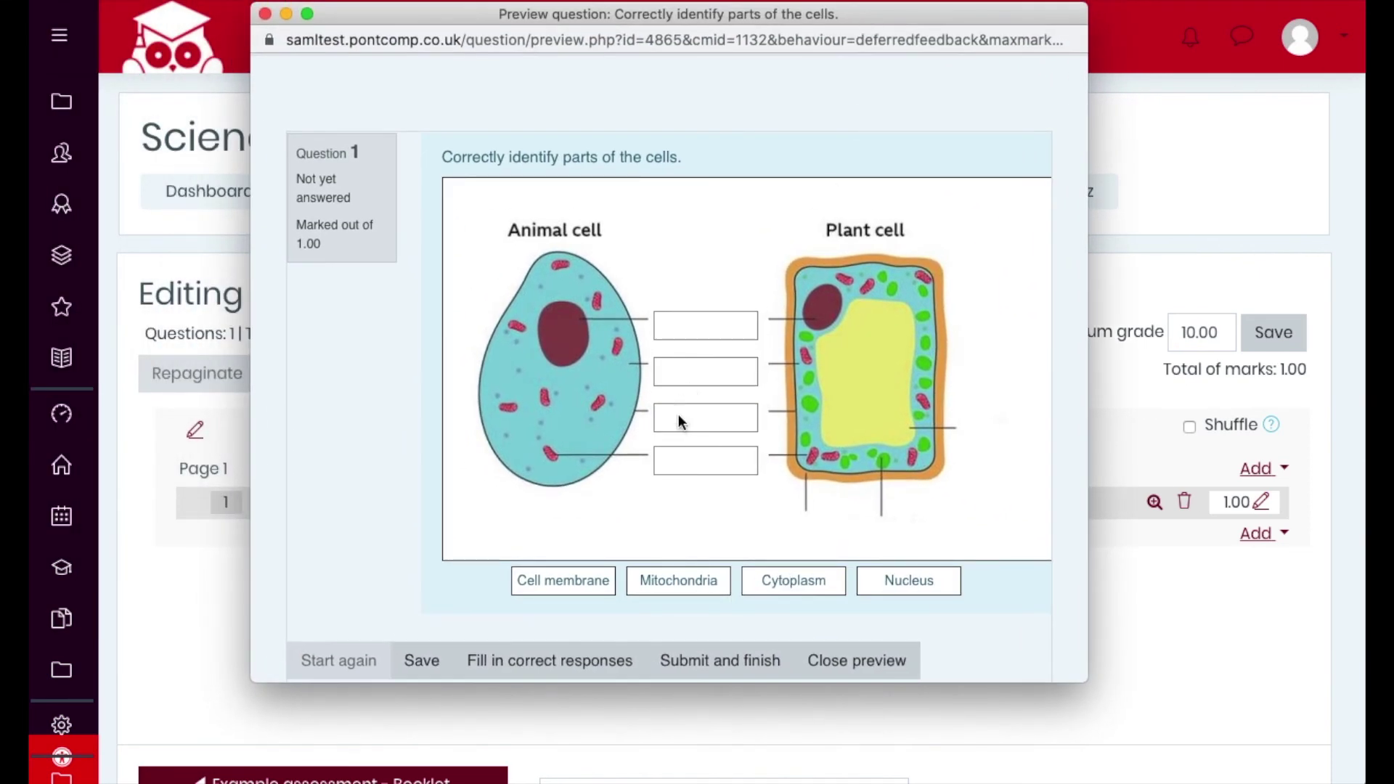
pyautogui.moveTo(568, 579); pyautogui.dragTo(710, 466)
pyautogui.moveTo(679, 581); pyautogui.dragTo(699, 374)
pyautogui.moveTo(783, 580); pyautogui.dragTo(708, 418)
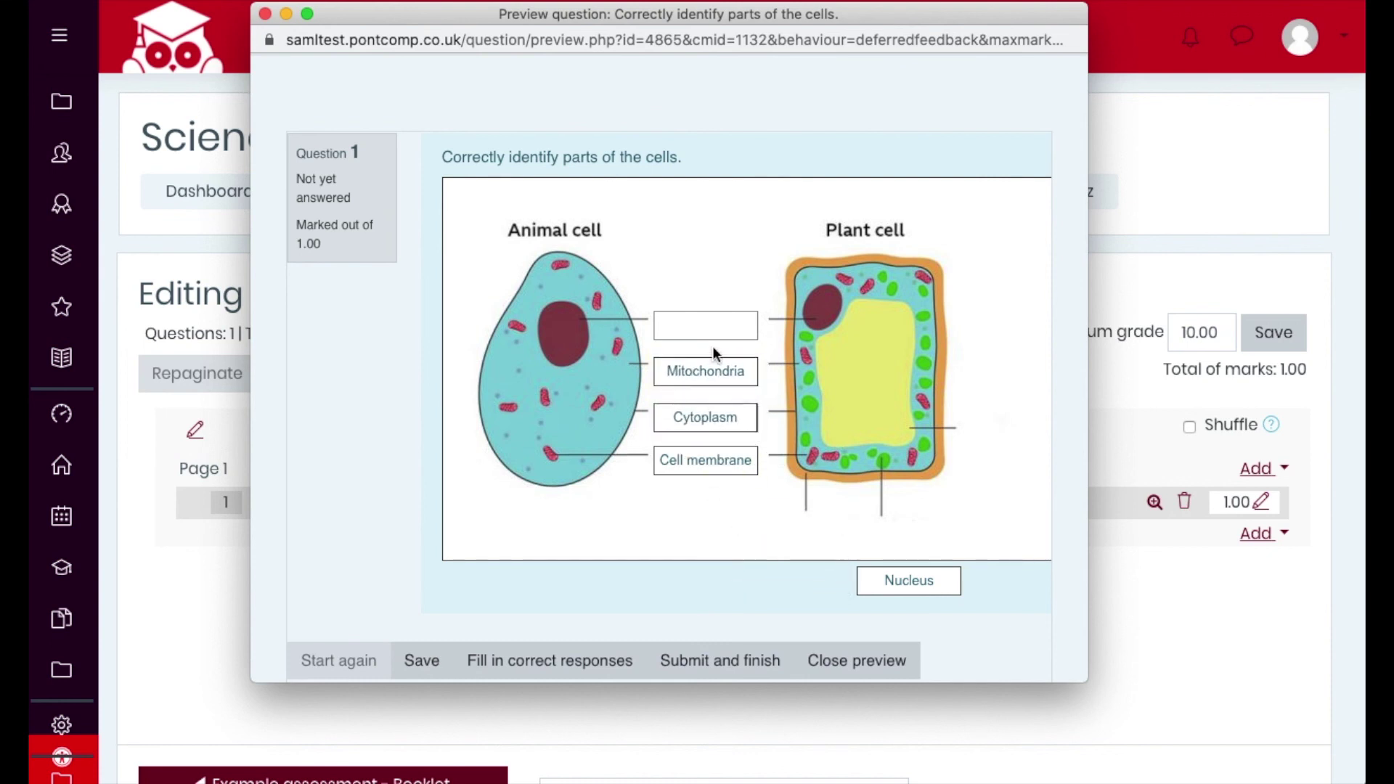
pyautogui.moveTo(725, 367); pyautogui.dragTo(741, 537)
pyautogui.moveTo(741, 426); pyautogui.dragTo(748, 558)
pyautogui.moveTo(732, 458); pyautogui.dragTo(555, 585)
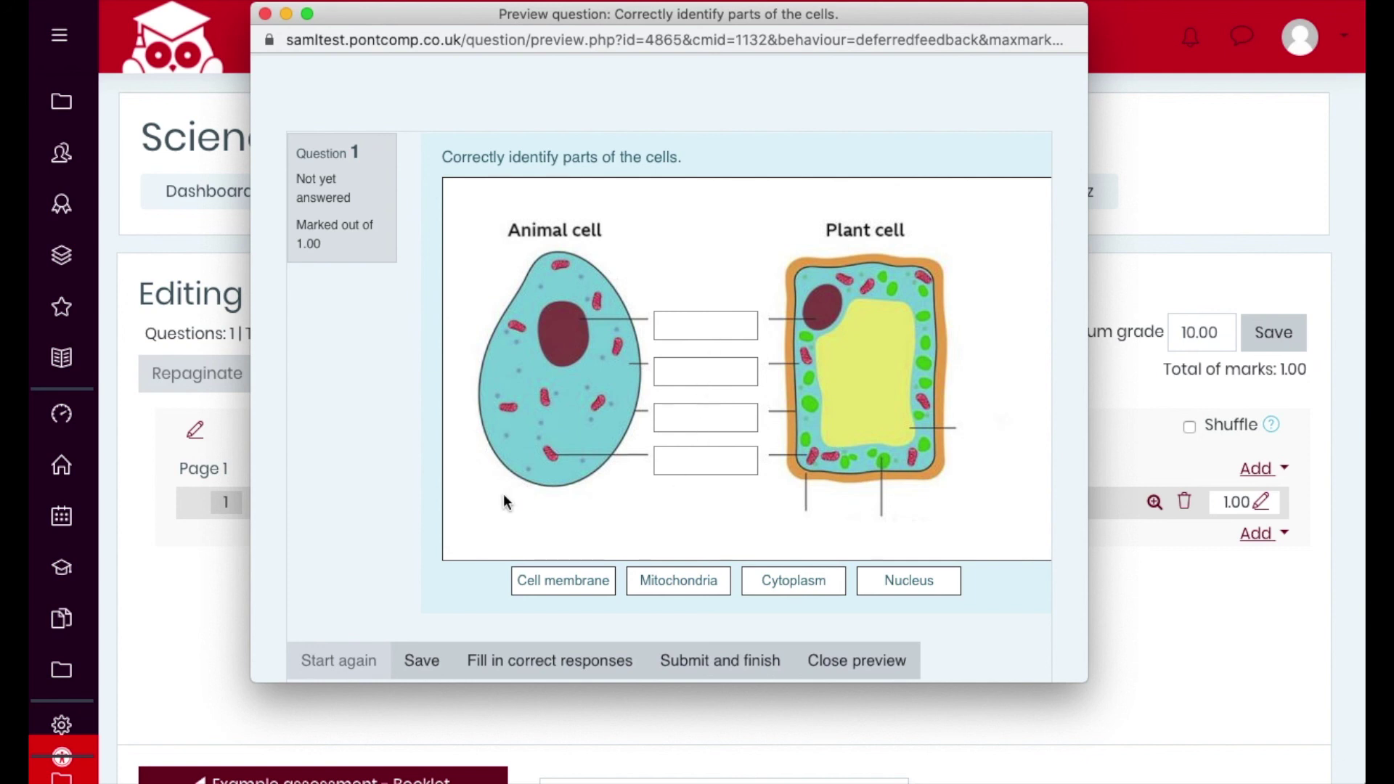
pyautogui.click(265, 15)
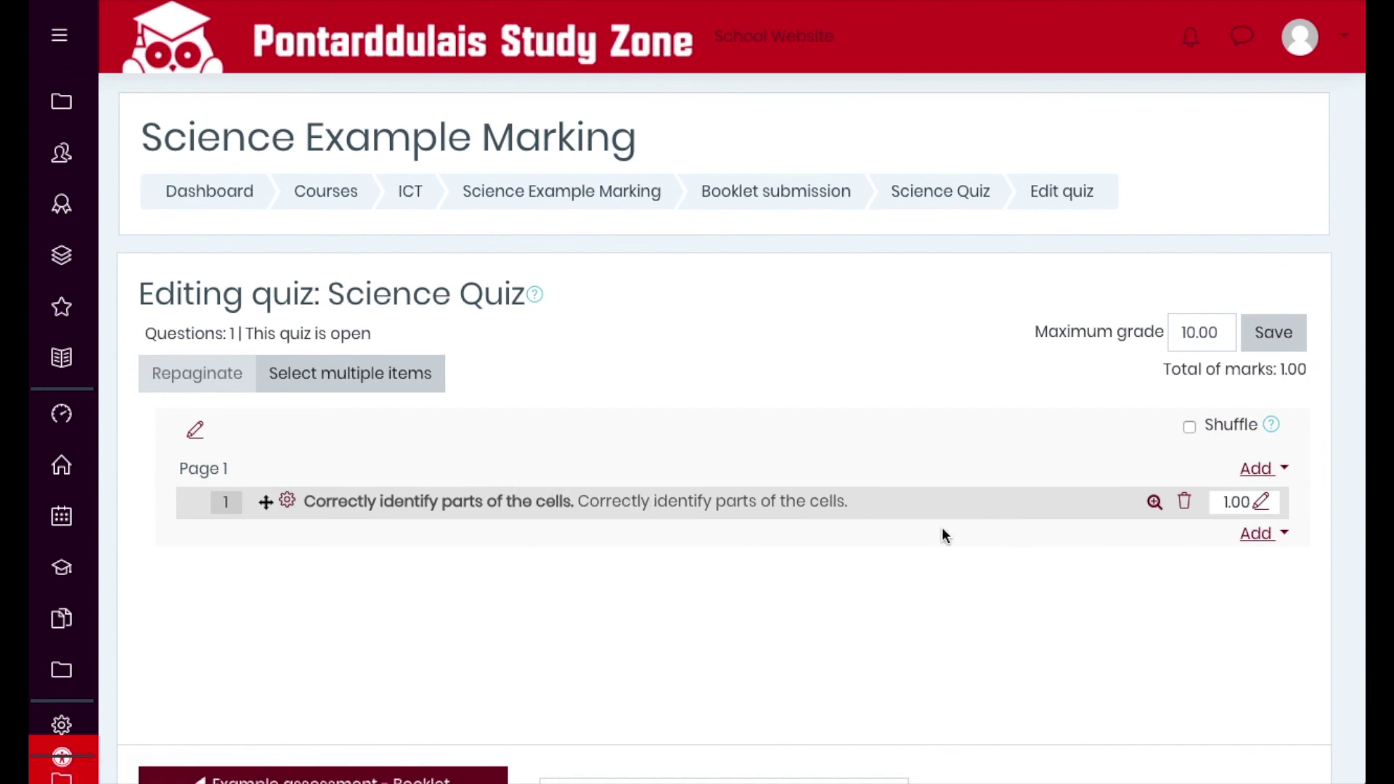
# - Change the cell-parts question's mark from 1.00 to 4, making the Science Quiz total 4.00
pyautogui.click(1263, 503)
pyautogui.write('4')
pyautogui.press('Return')
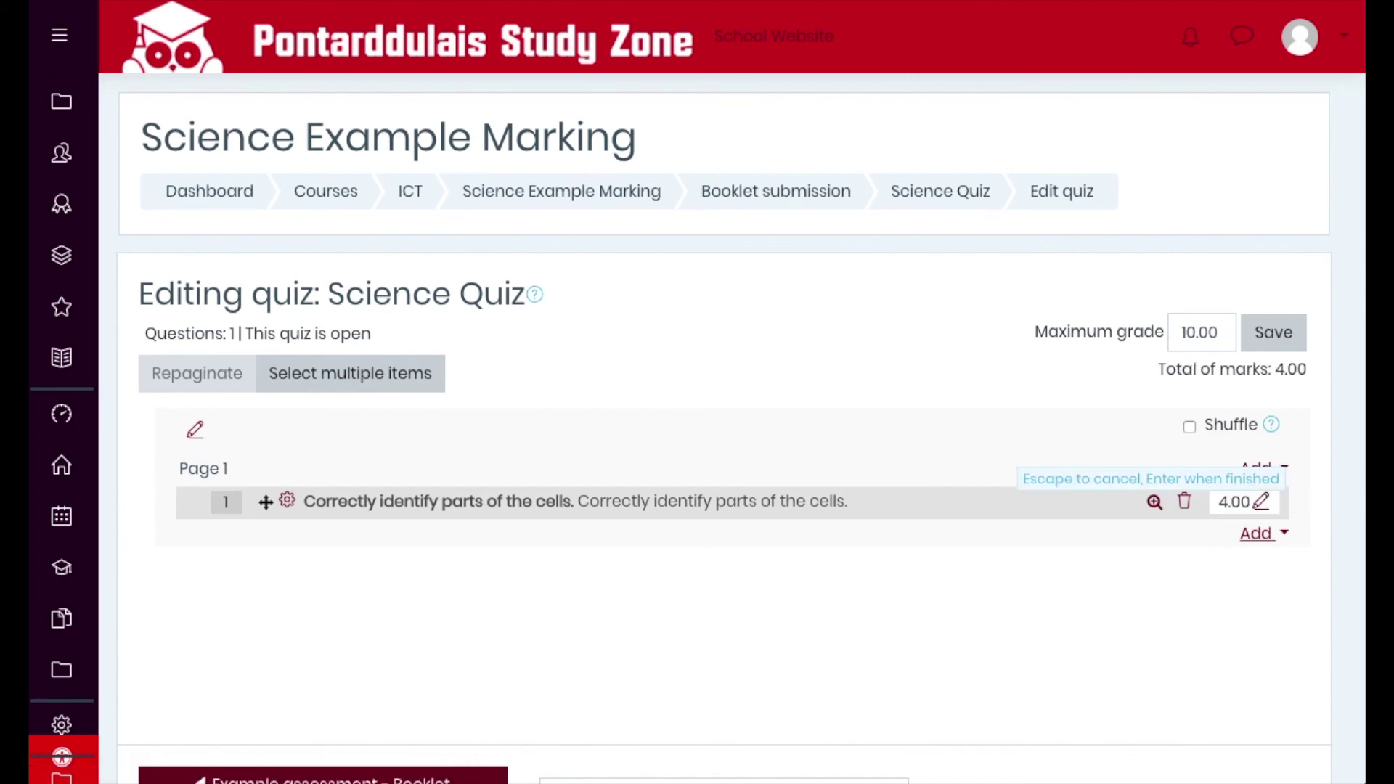